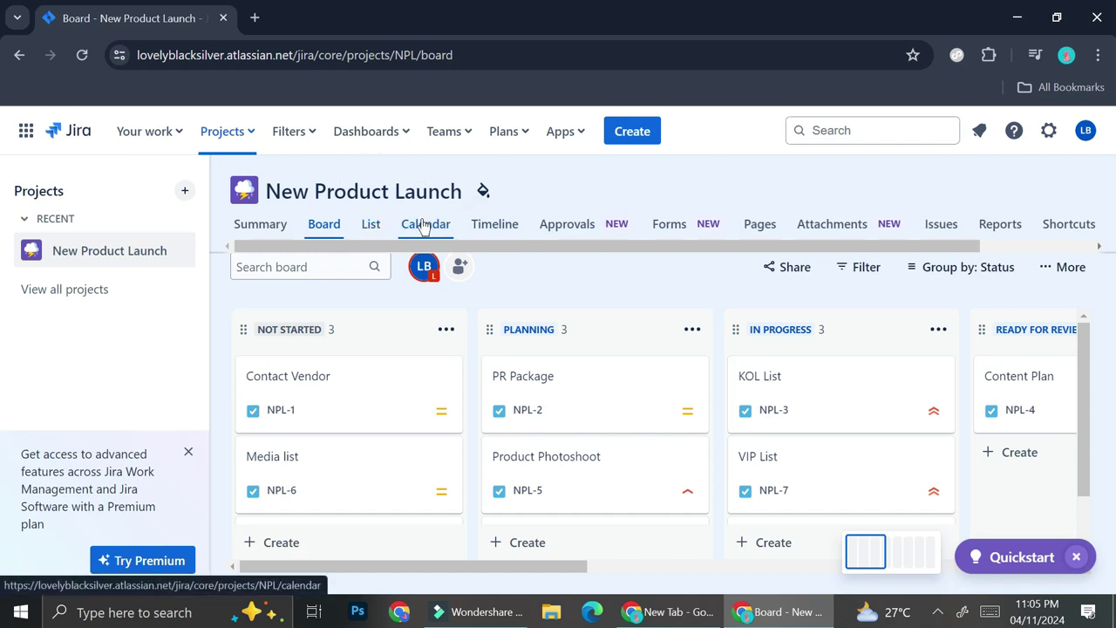
Step: Examine the New Product Launch board's status columns and task cards, from Not Started through Performance
{"action": "scroll", "coordinate": [573, 333], "scroll_direction": "right", "scroll_amount": 1}
{"action": "scroll", "coordinate": [573, 333], "scroll_direction": "right", "scroll_amount": 5}
{"action": "scroll", "coordinate": [573, 333], "scroll_direction": "left", "scroll_amount": 5}
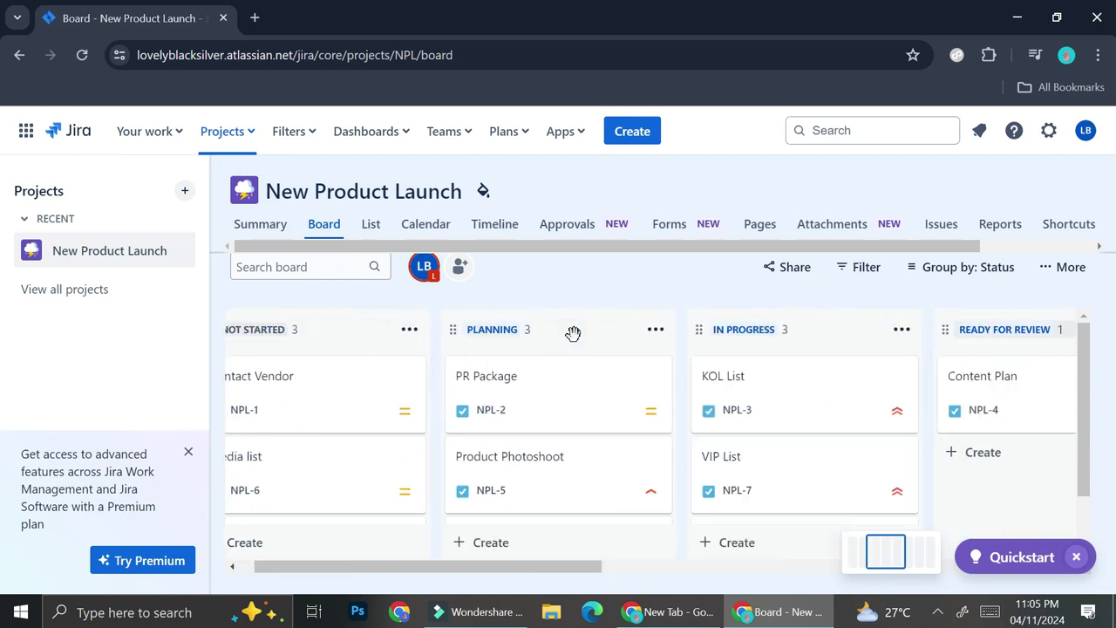
{"action": "scroll", "coordinate": [573, 333], "scroll_direction": "left", "scroll_amount": 2}
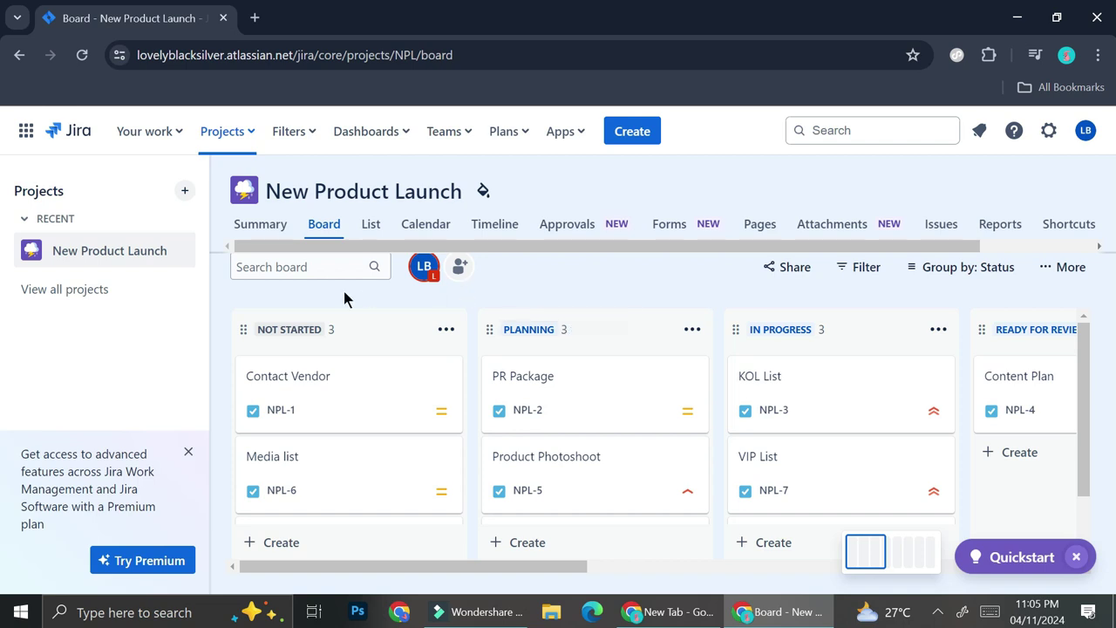
{"action": "scroll", "coordinate": [464, 338], "scroll_direction": "right", "scroll_amount": 2}
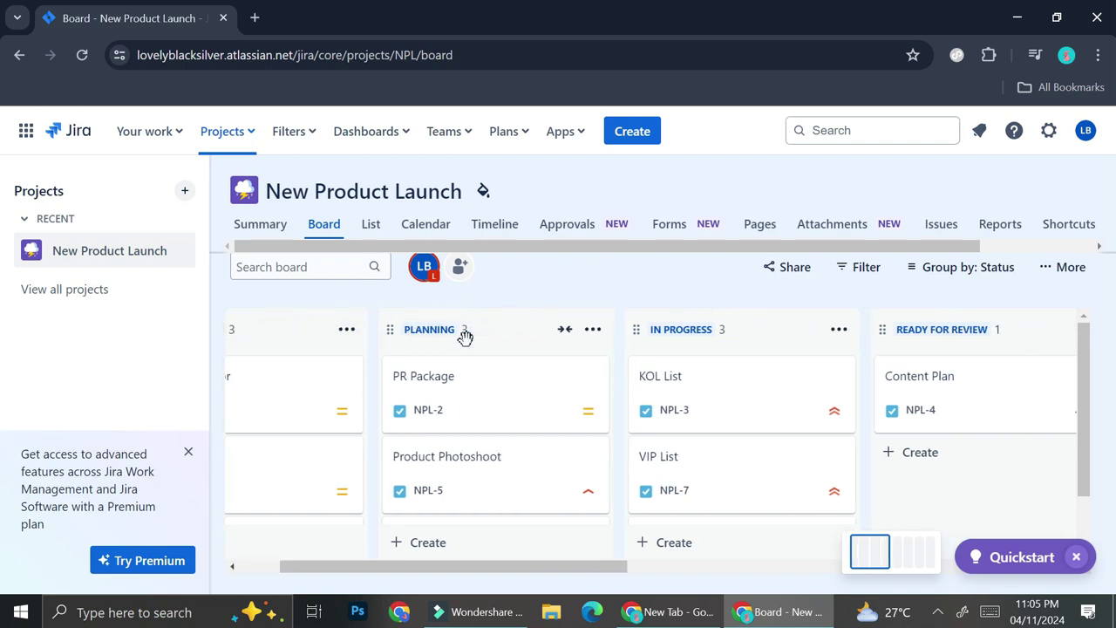
{"action": "scroll", "coordinate": [526, 331], "scroll_direction": "right", "scroll_amount": 3}
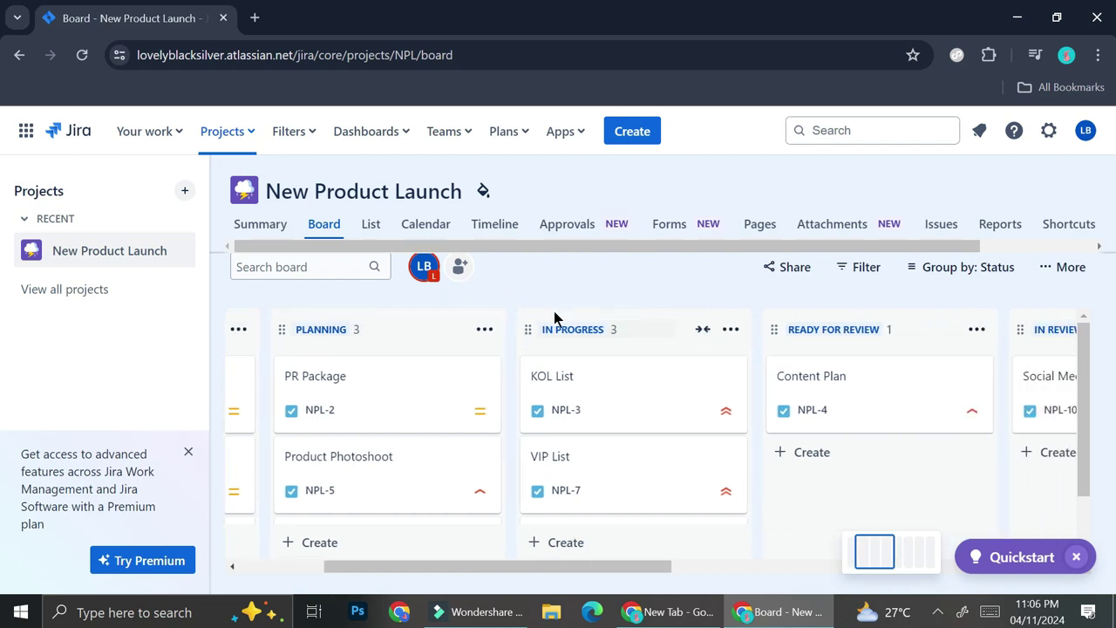
{"action": "scroll", "coordinate": [647, 357], "scroll_direction": "right", "scroll_amount": 4}
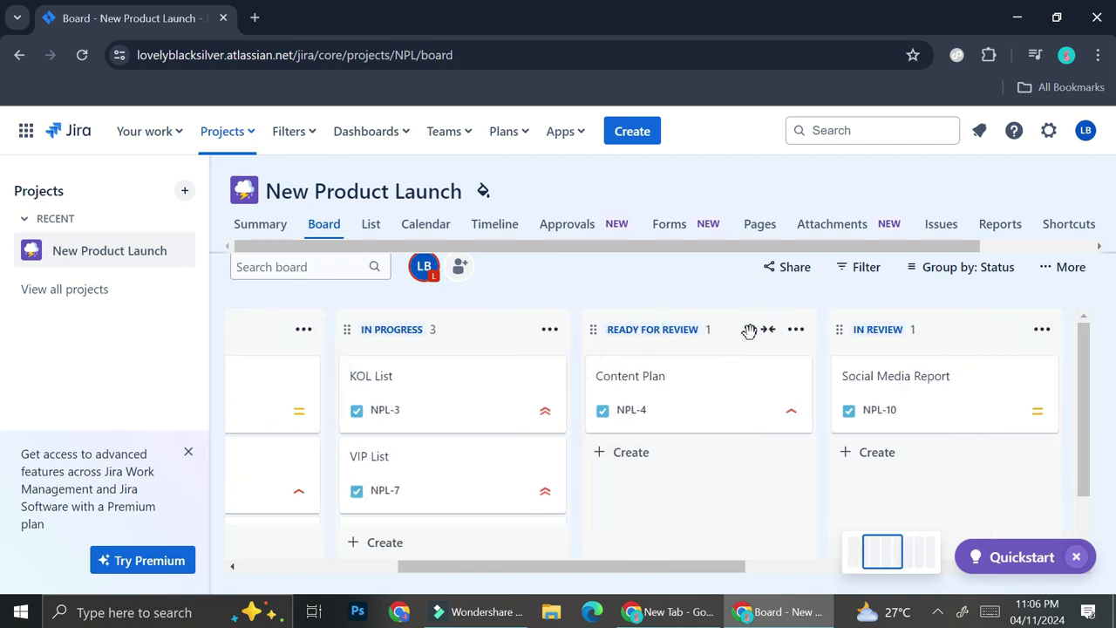
{"action": "scroll", "coordinate": [747, 328], "scroll_direction": "right", "scroll_amount": 3}
{"action": "scroll", "coordinate": [740, 325], "scroll_direction": "right", "scroll_amount": 5}
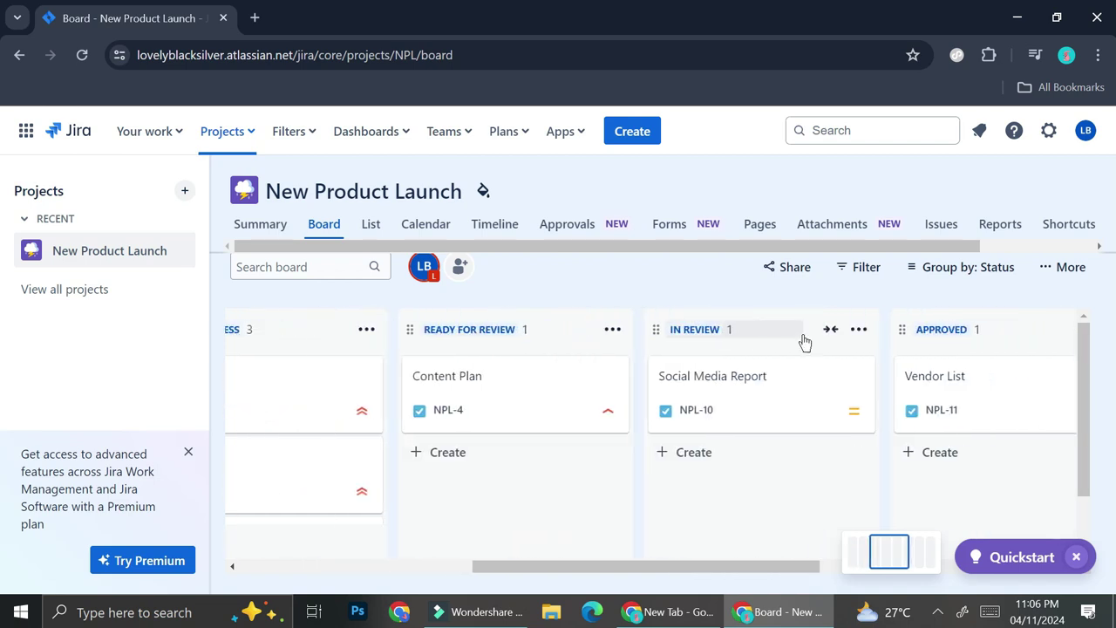
{"action": "scroll", "coordinate": [900, 348], "scroll_direction": "right", "scroll_amount": 6}
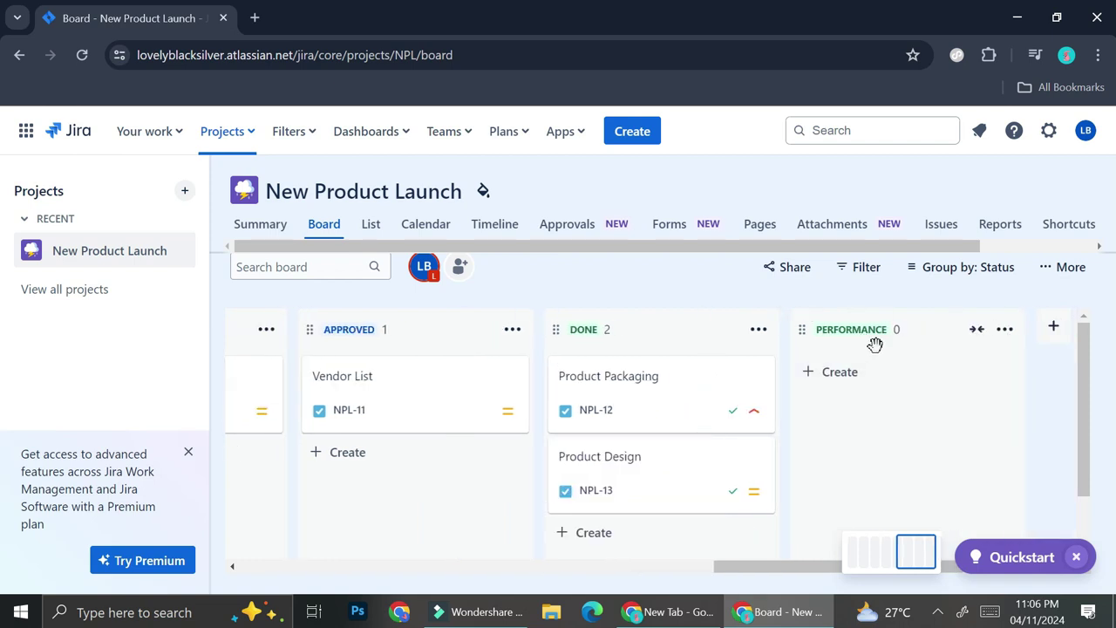
{"action": "scroll", "coordinate": [498, 360], "scroll_direction": "left", "scroll_amount": 12}
{"action": "scroll", "coordinate": [498, 359], "scroll_direction": "left", "scroll_amount": 3}
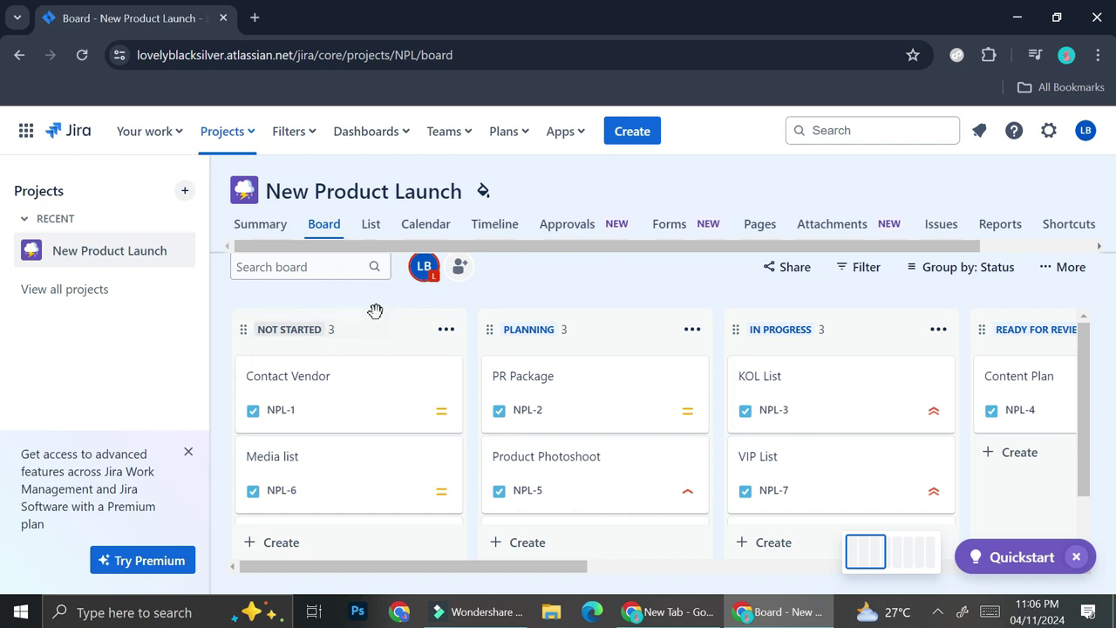
{"action": "scroll", "coordinate": [723, 340], "scroll_direction": "right", "scroll_amount": 8}
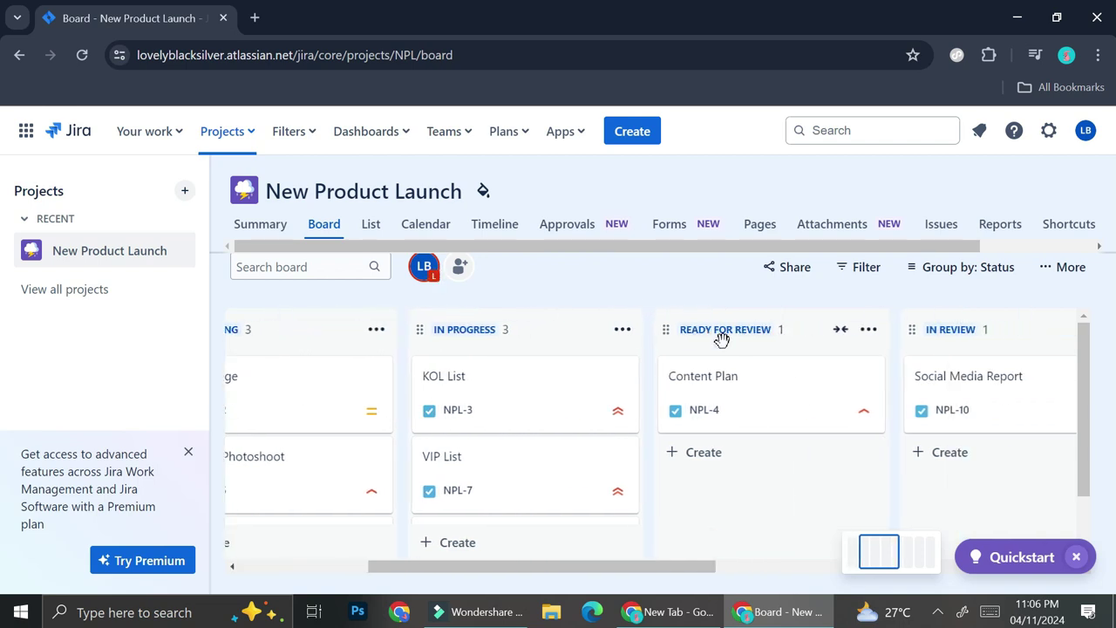
{"action": "scroll", "coordinate": [724, 348], "scroll_direction": "right", "scroll_amount": 2}
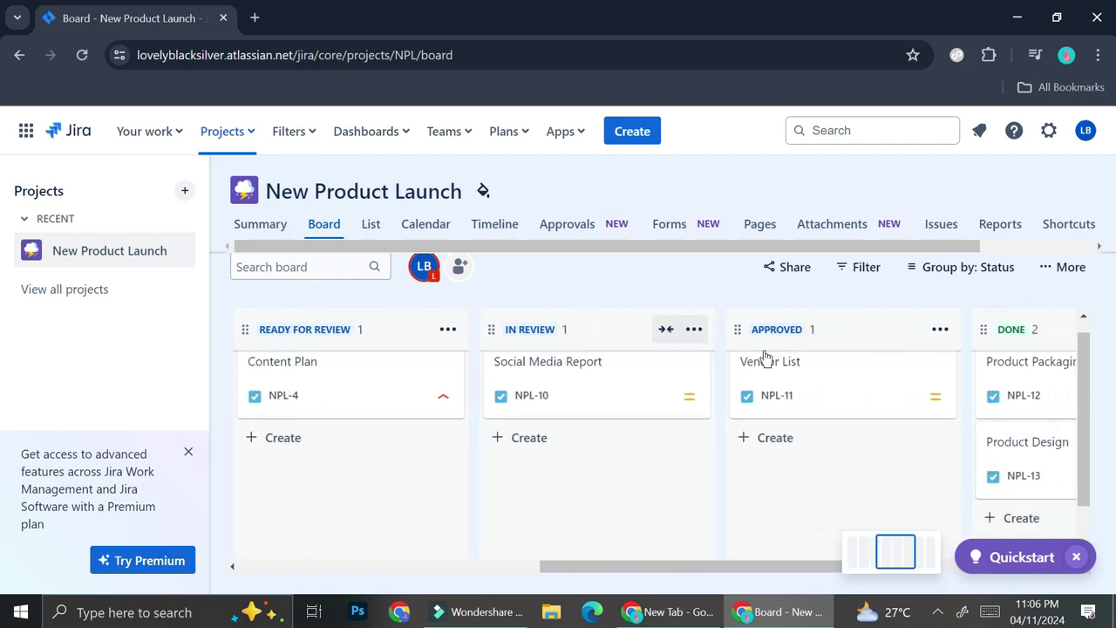
{"action": "scroll", "coordinate": [472, 406], "scroll_direction": "left", "scroll_amount": 10}
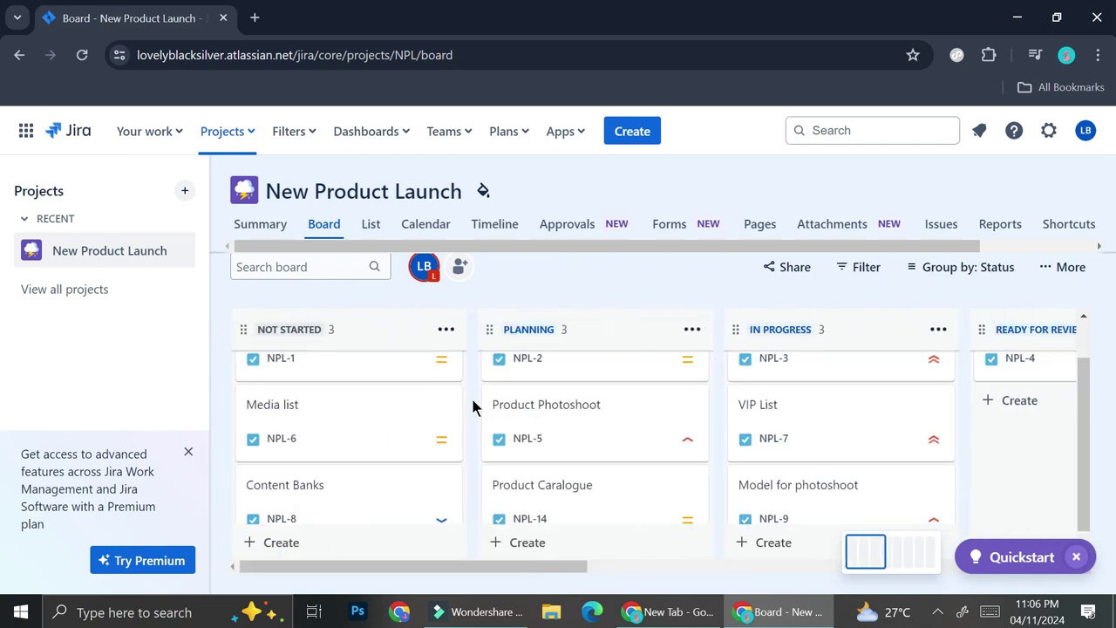
{"action": "scroll", "coordinate": [585, 419], "scroll_direction": "up", "scroll_amount": 1}
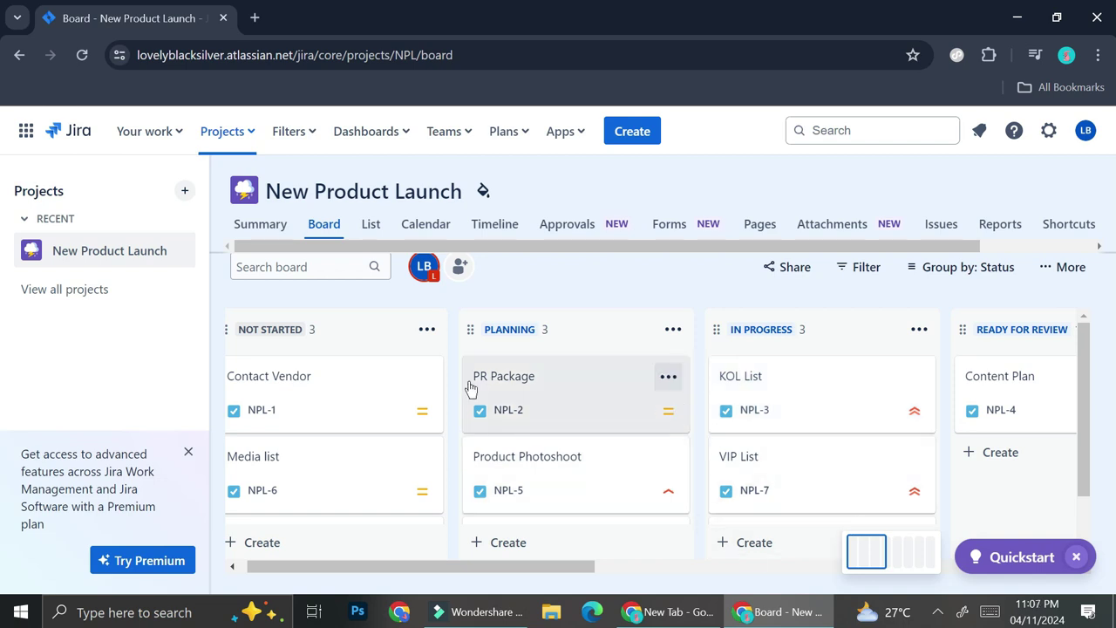
Step: Move the Contact Vendor card from the Not Started column to the start of the Planning column
{"action": "scroll", "coordinate": [471, 388], "scroll_direction": "left", "scroll_amount": 1}
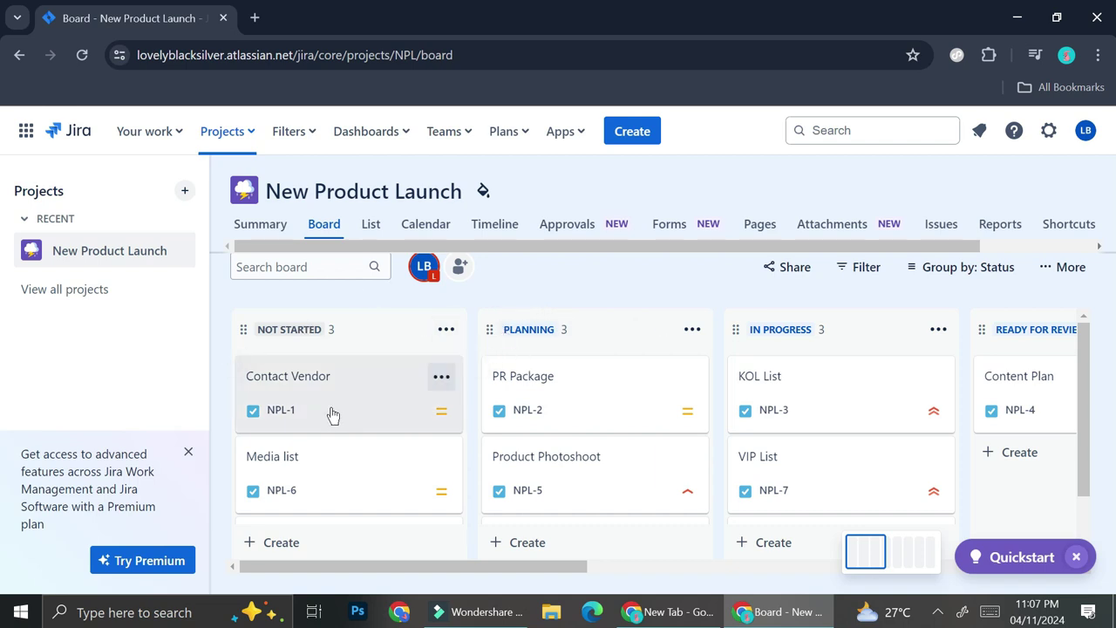
{"action": "left_click_drag", "start_coordinate": [331, 395], "coordinate": [580, 399]}
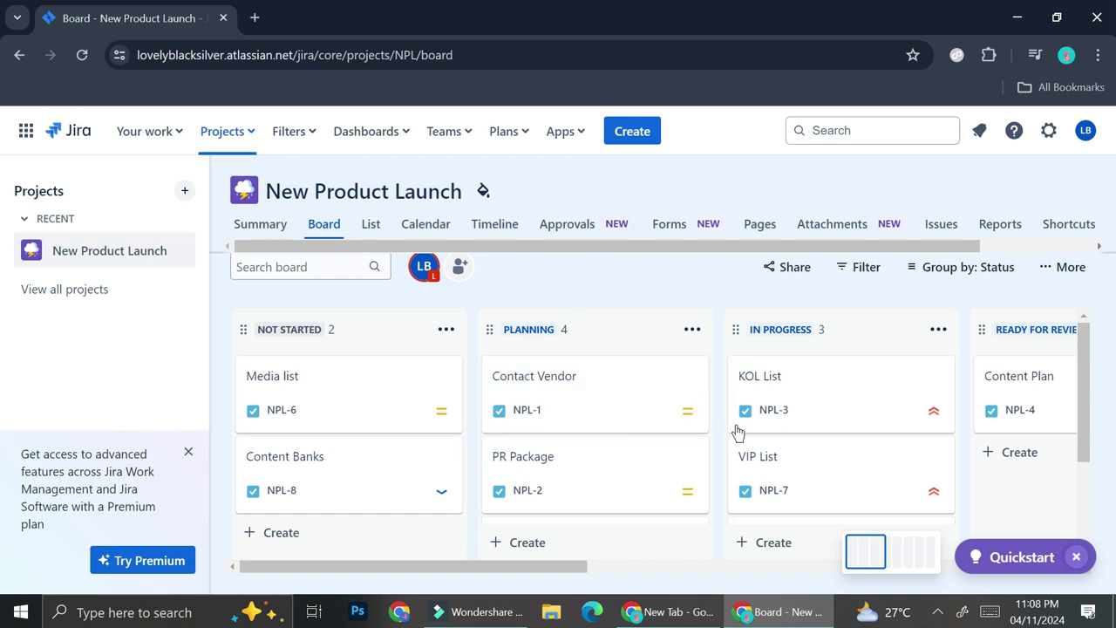
{"action": "scroll", "coordinate": [736, 431], "scroll_direction": "right", "scroll_amount": 3}
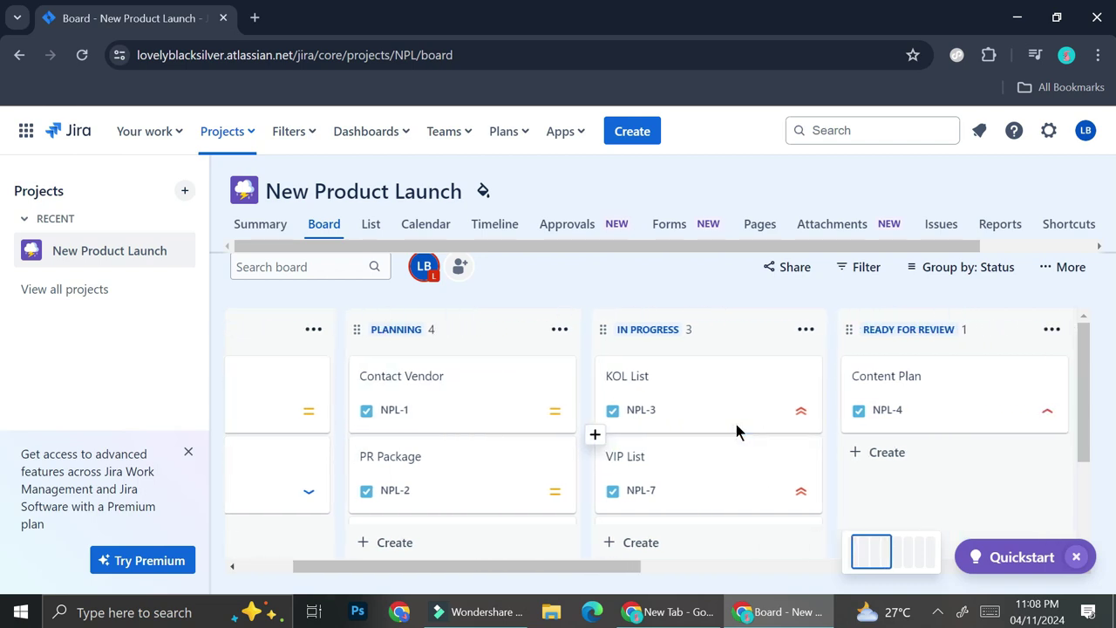
{"action": "scroll", "coordinate": [622, 428], "scroll_direction": "left", "scroll_amount": 3}
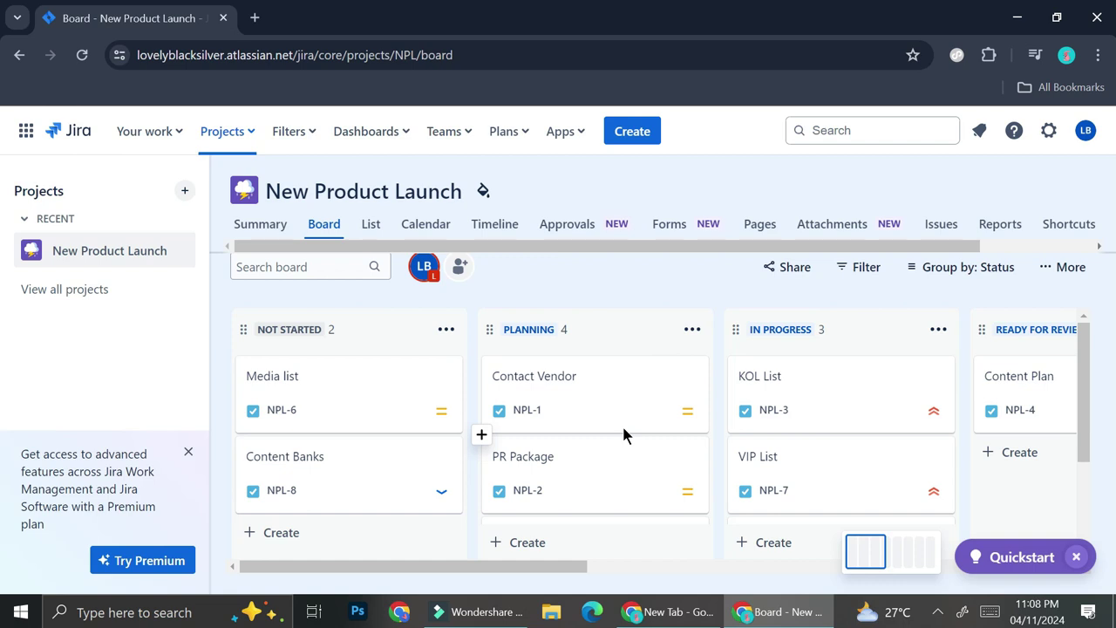
Step: Review the project's tasks in list view, examining the columns from type and key through created and updated dates
{"action": "left_click", "coordinate": [371, 224]}
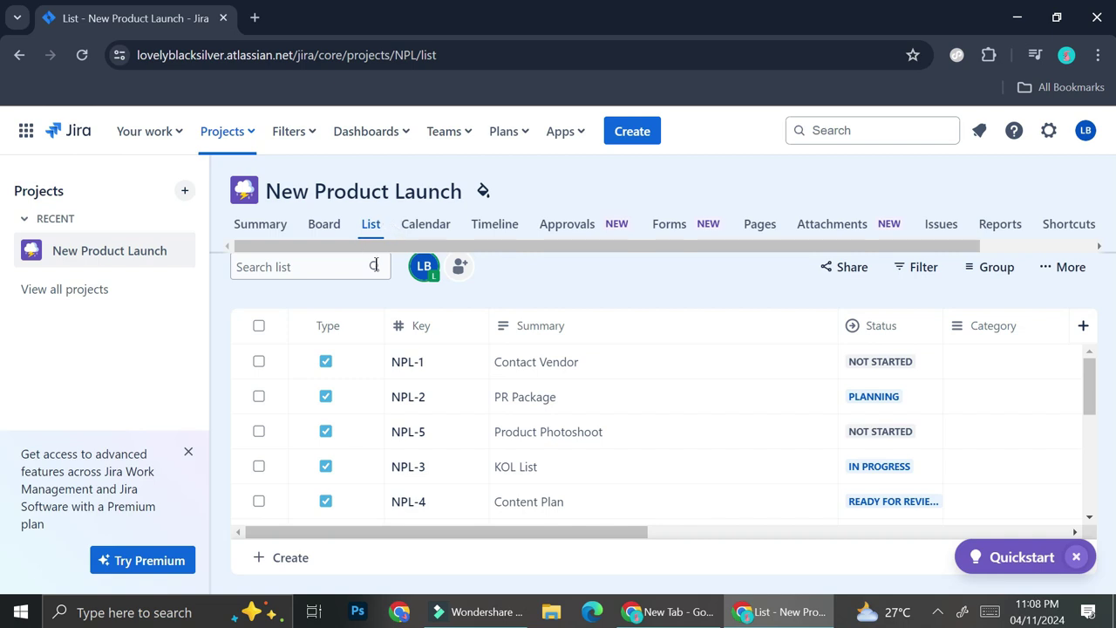
{"action": "left_click", "coordinate": [259, 361]}
{"action": "left_click", "coordinate": [259, 361]}
{"action": "scroll", "coordinate": [888, 377], "scroll_direction": "right", "scroll_amount": 3}
{"action": "scroll", "coordinate": [888, 371], "scroll_direction": "right", "scroll_amount": 5}
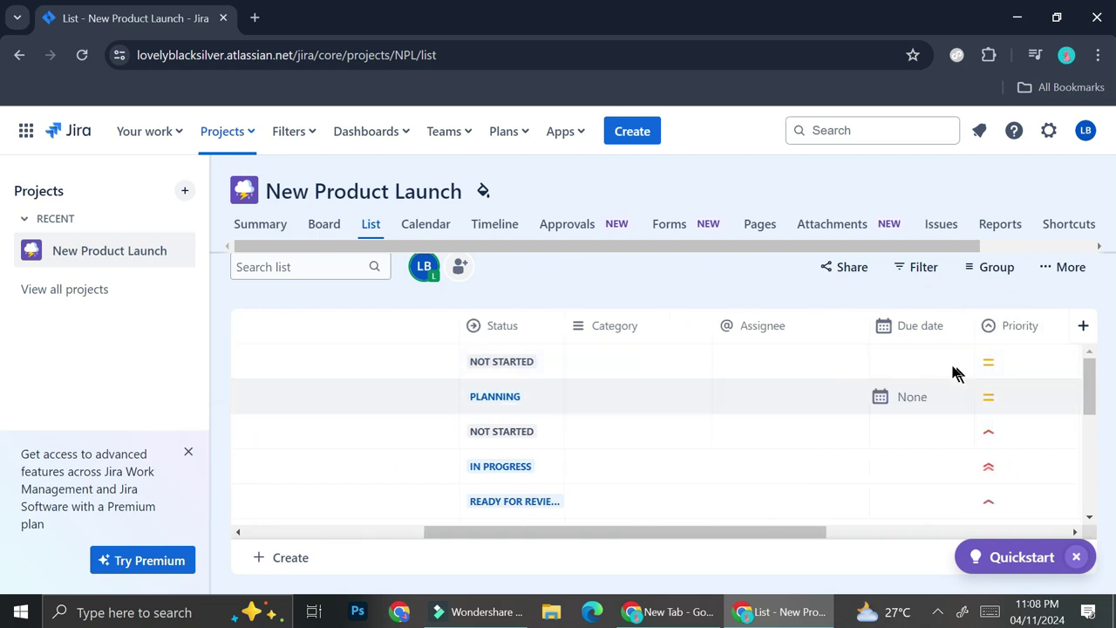
{"action": "scroll", "coordinate": [951, 366], "scroll_direction": "right", "scroll_amount": 5}
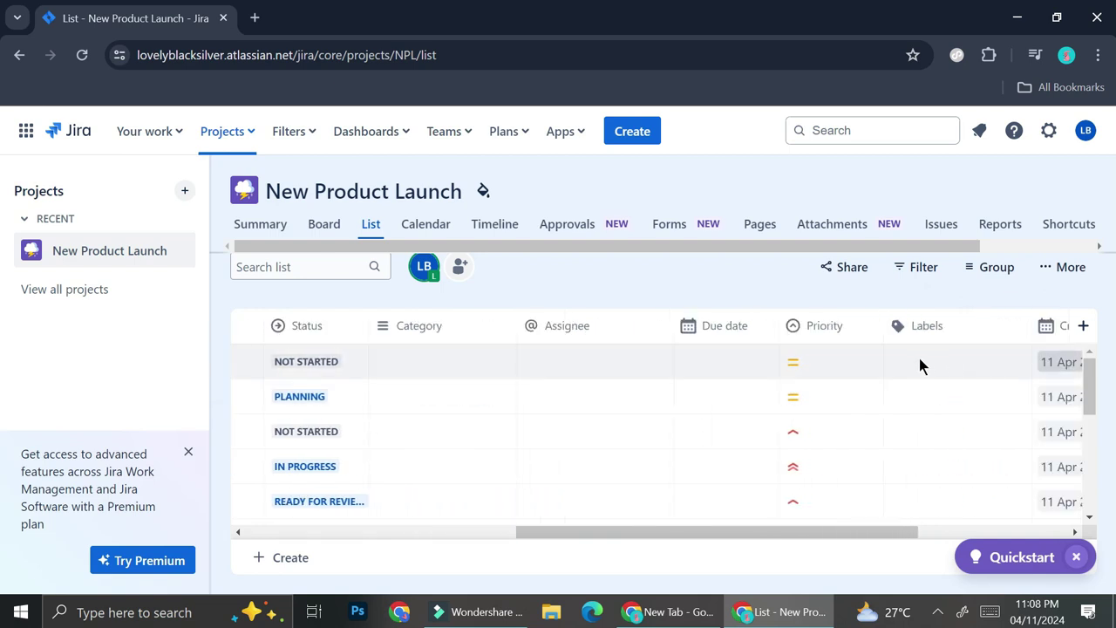
{"action": "scroll", "coordinate": [920, 365], "scroll_direction": "right", "scroll_amount": 4}
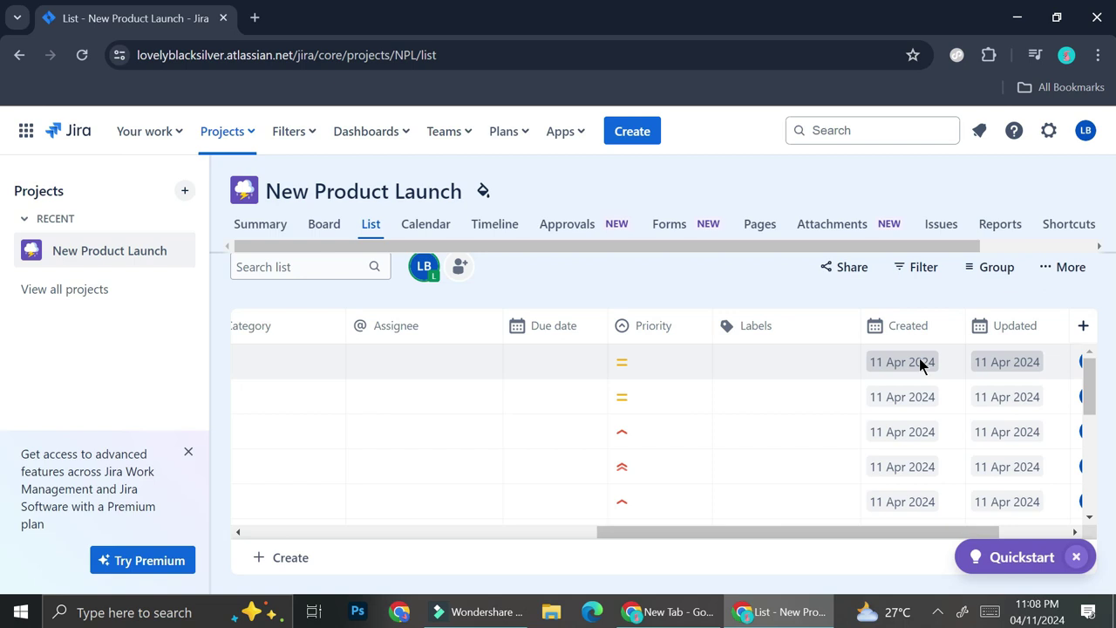
{"action": "scroll", "coordinate": [983, 363], "scroll_direction": "right", "scroll_amount": 4}
{"action": "scroll", "coordinate": [985, 360], "scroll_direction": "left", "scroll_amount": 10}
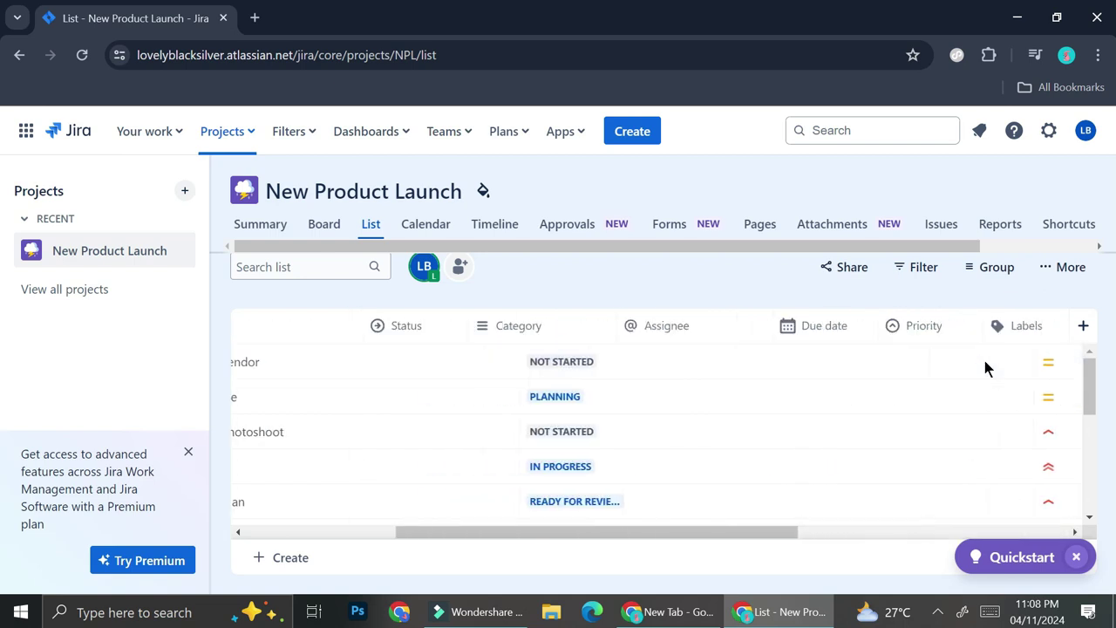
{"action": "scroll", "coordinate": [983, 356], "scroll_direction": "left", "scroll_amount": 11}
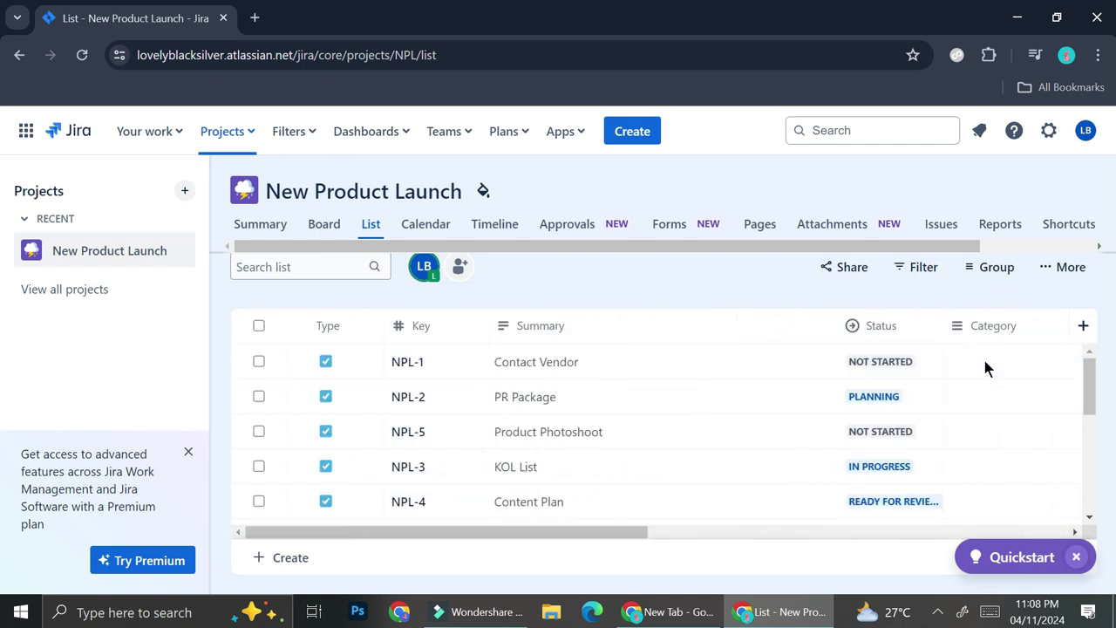
Step: Create a task named "Update Meeting" on Friday 12 April 2024 in the project calendar
{"action": "left_click", "coordinate": [424, 227]}
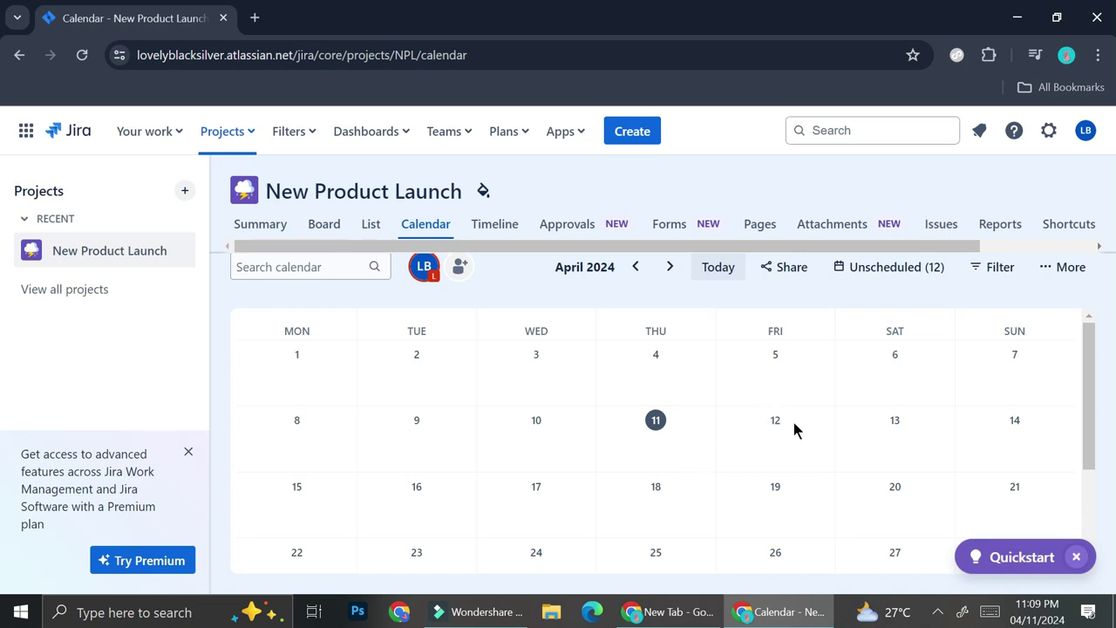
{"action": "left_click", "coordinate": [768, 429]}
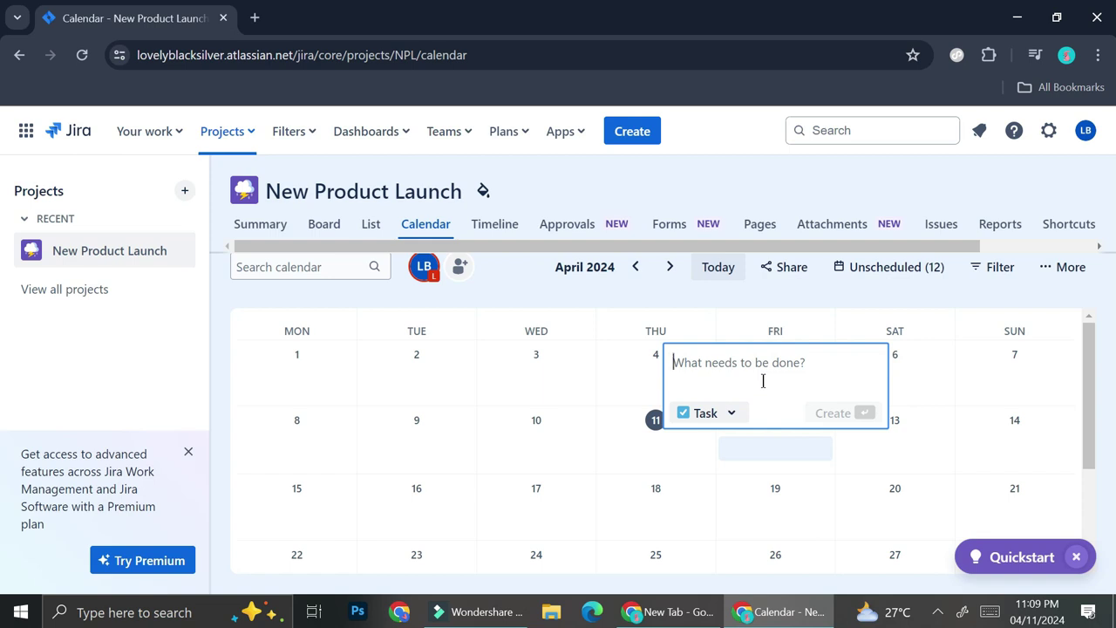
{"action": "type", "text": "Meet"}
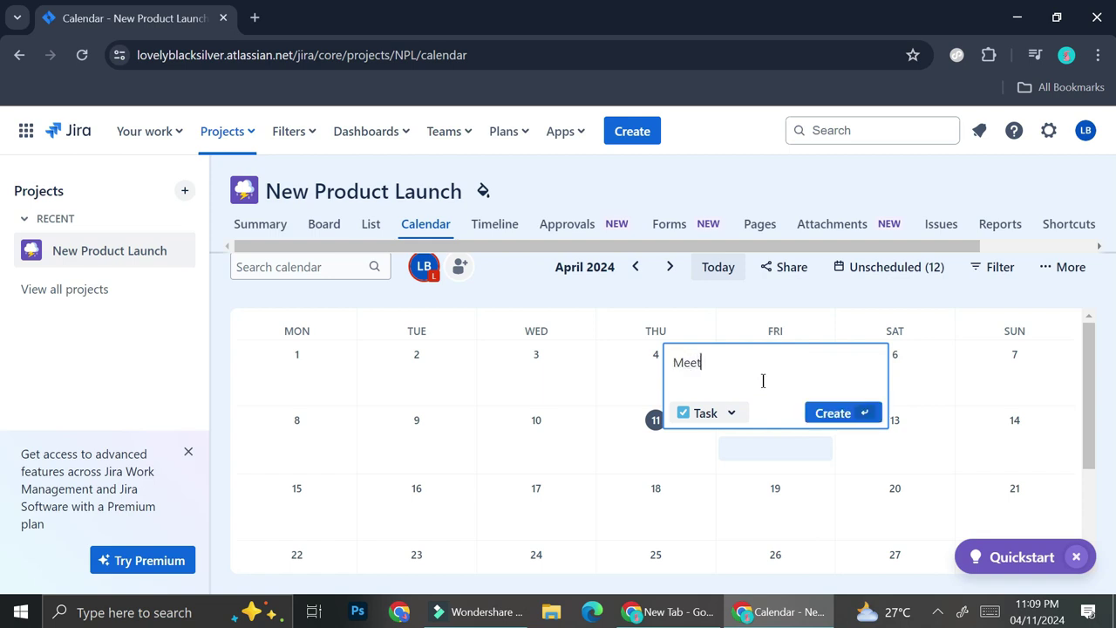
{"action": "key", "text": "BackSpace"}
{"action": "key", "text": "BackSpace"}
{"action": "key", "text": "BackSpace"}
{"action": "key", "text": "BackSpace"}
{"action": "type", "text": "Update Meeting"}
{"action": "left_click", "coordinate": [731, 416]}
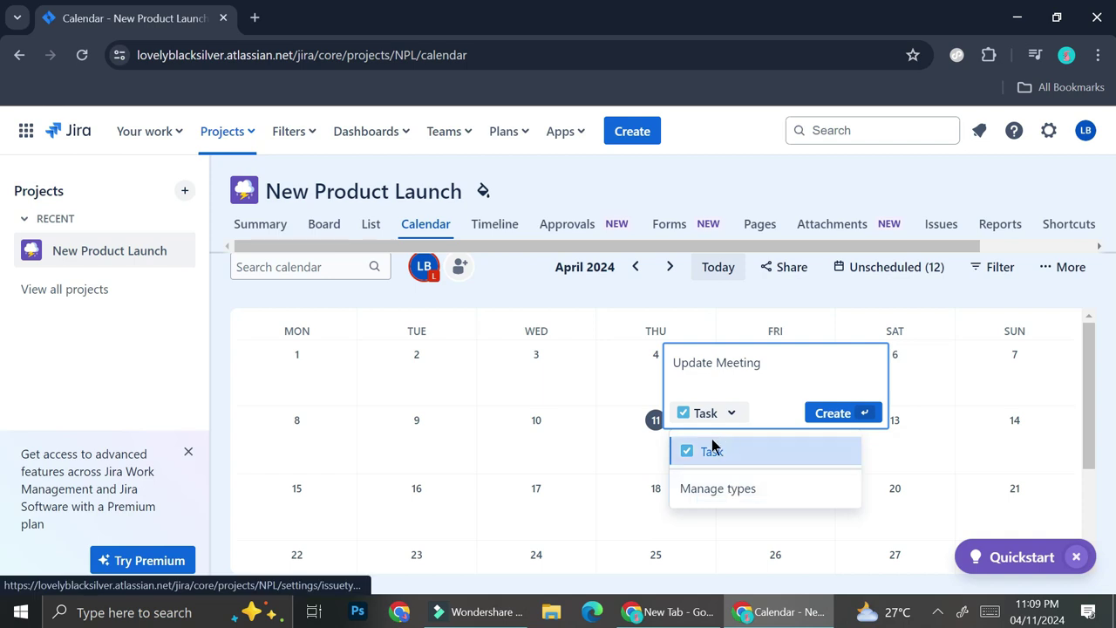
{"action": "left_click", "coordinate": [815, 417]}
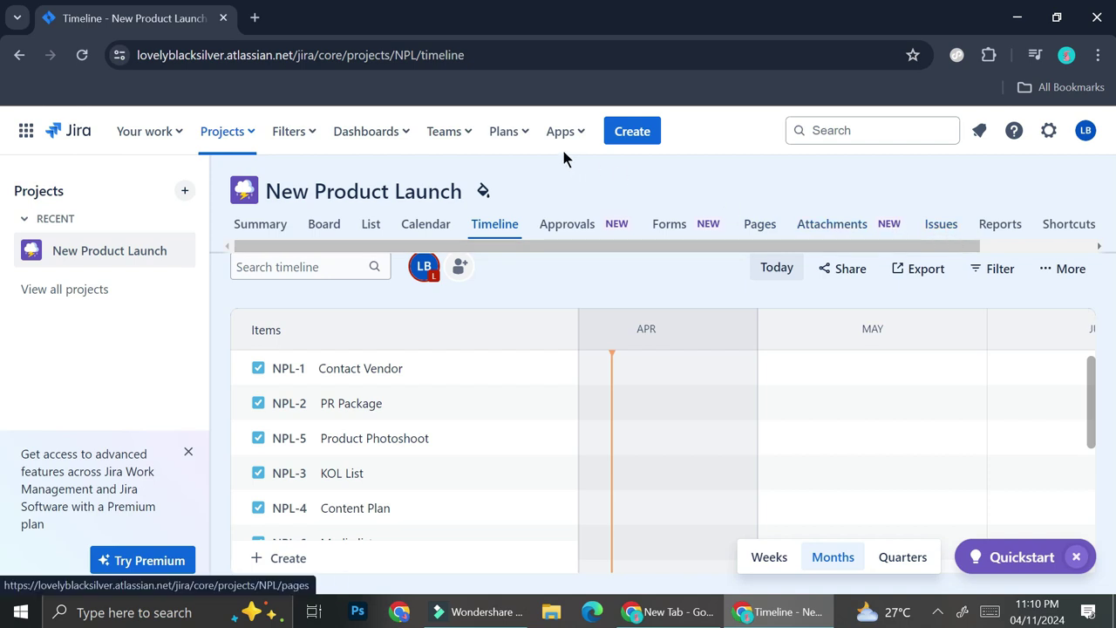
Step: Start a new dashboard and name it "New Project Launch"
{"action": "left_click", "coordinate": [378, 138]}
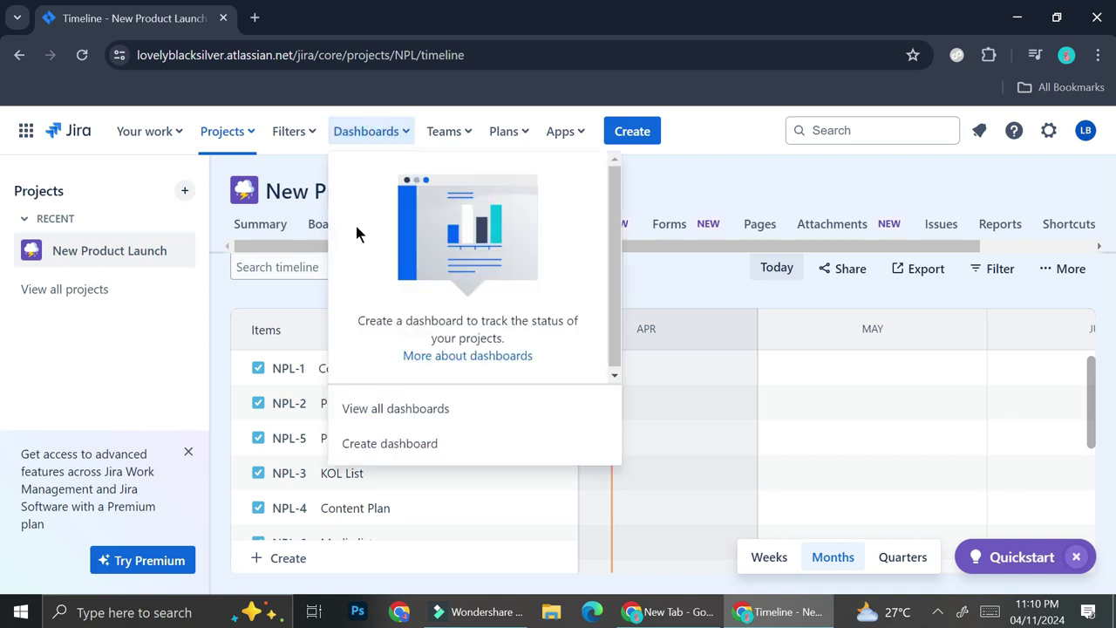
{"action": "left_click", "coordinate": [349, 458]}
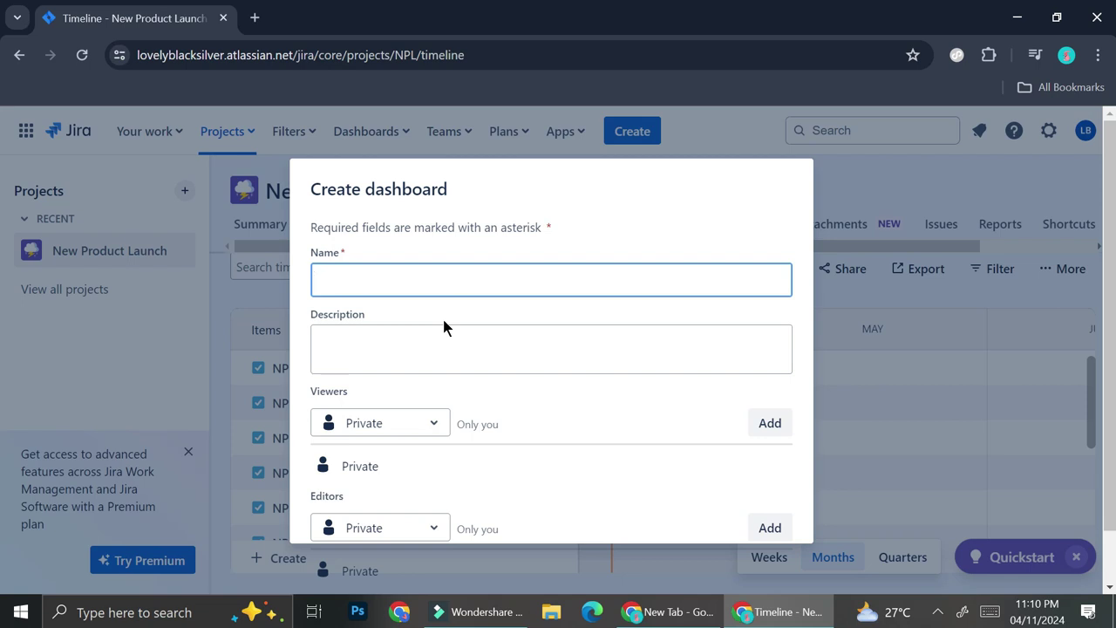
{"action": "type", "text": "New Project Launch"}
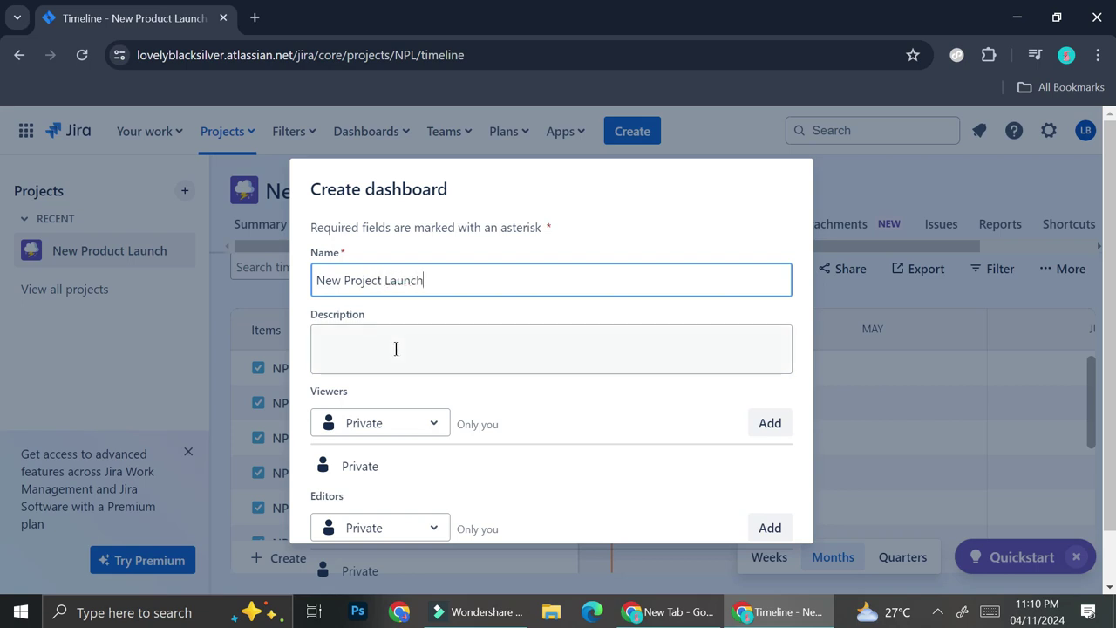
Step: Set the new dashboard's viewers to Private and check the editor access options, leaving editors at Private
{"action": "scroll", "coordinate": [396, 348], "scroll_direction": "down", "scroll_amount": 1}
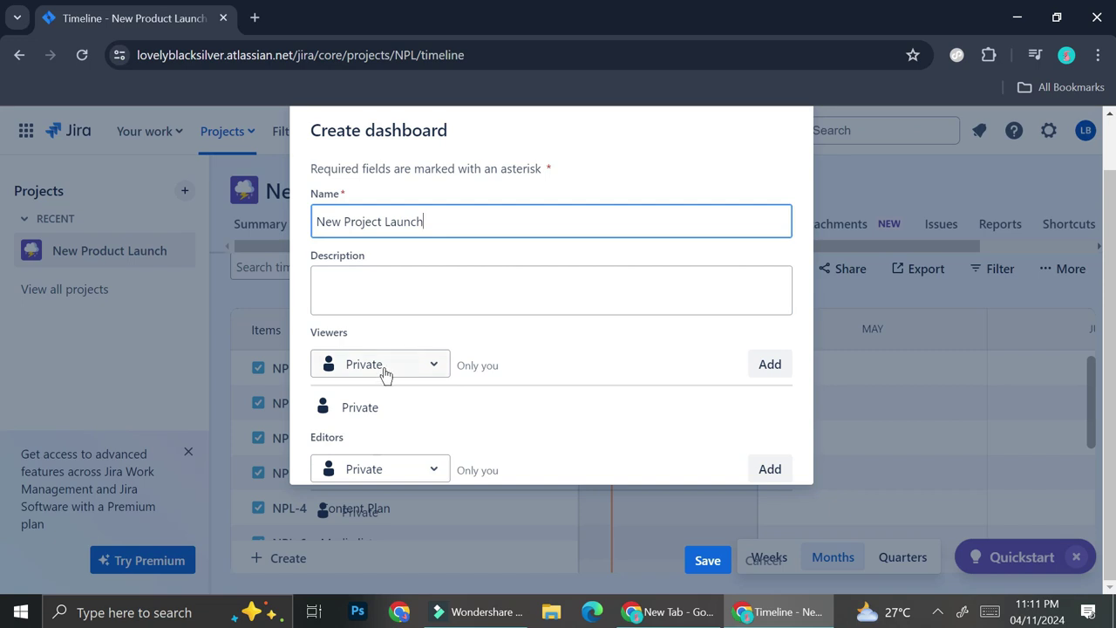
{"action": "left_click", "coordinate": [386, 372]}
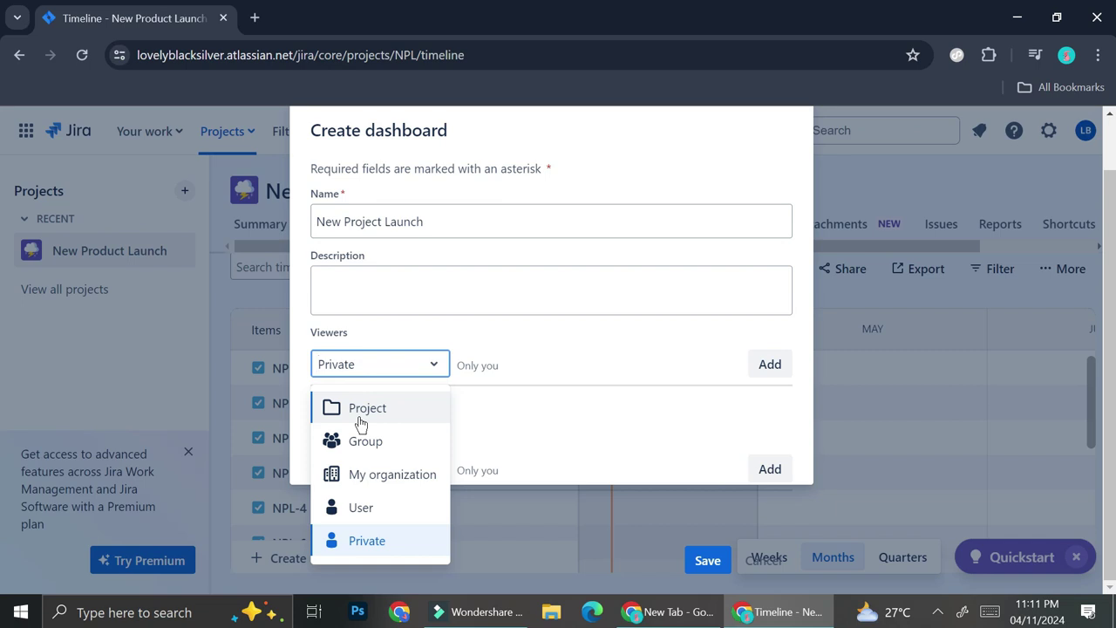
{"action": "left_click", "coordinate": [330, 542]}
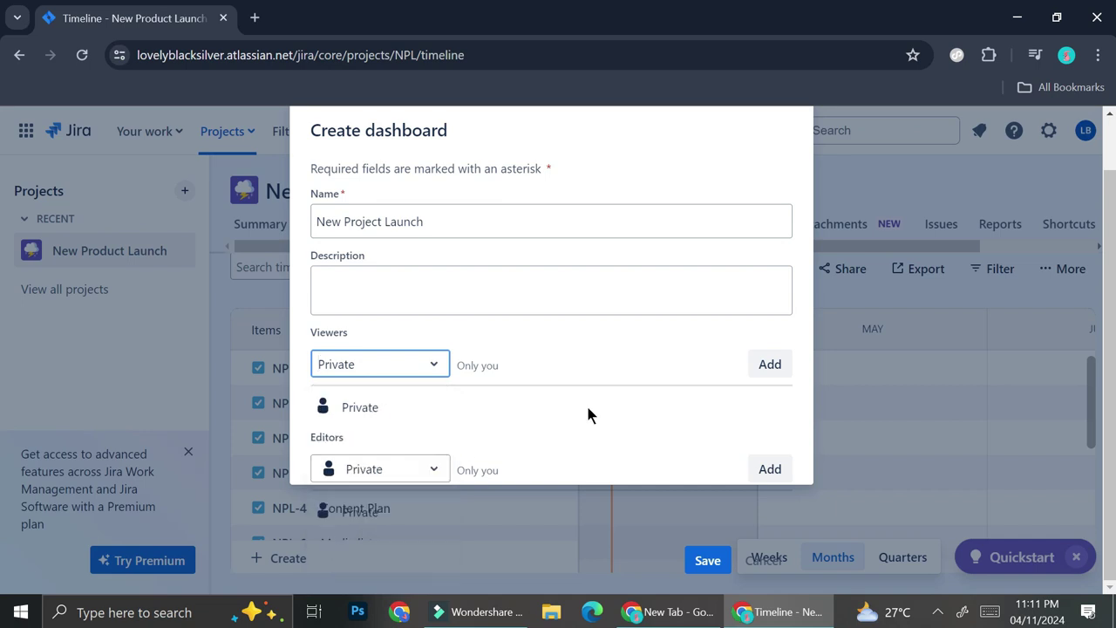
{"action": "left_click", "coordinate": [412, 472]}
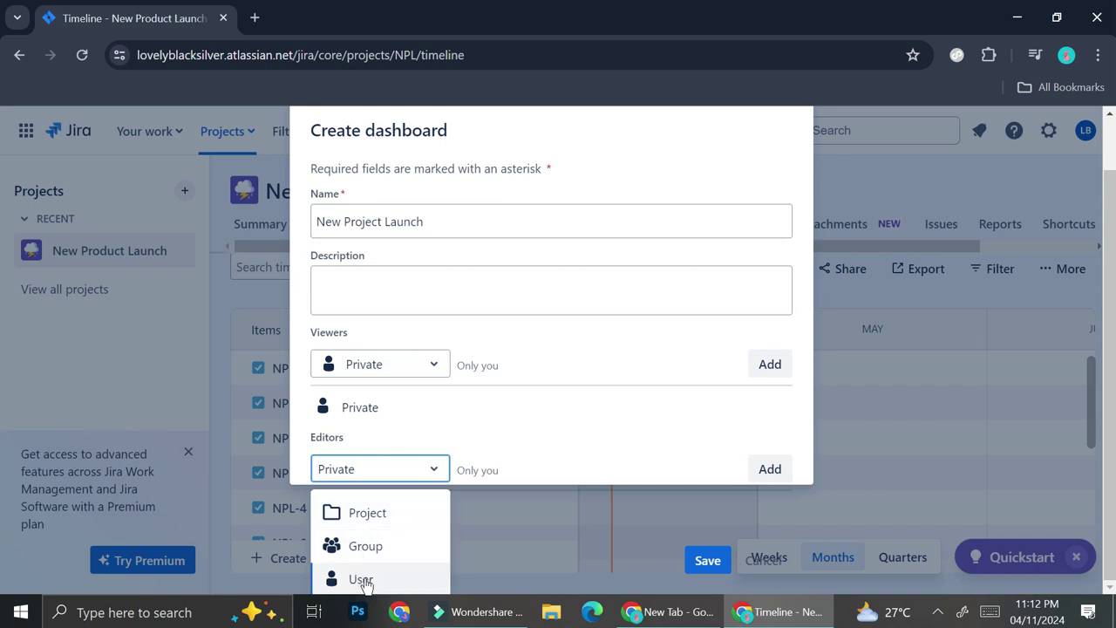
{"action": "left_click", "coordinate": [481, 459]}
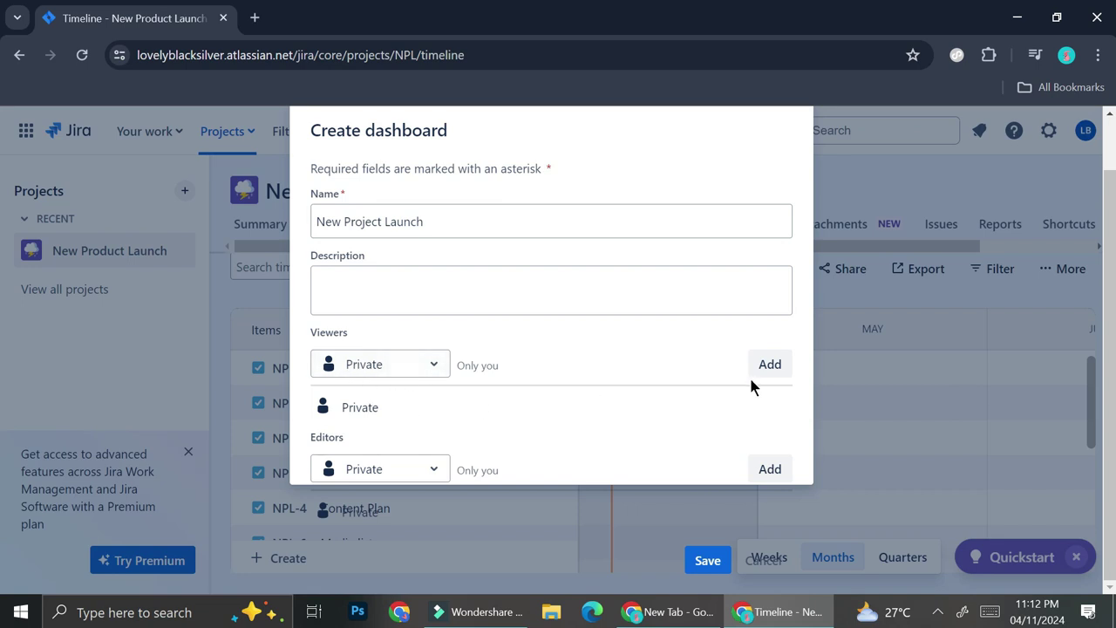
Step: Save the new dashboard and browse the full list of gadgets available to add to it
{"action": "left_click", "coordinate": [715, 560]}
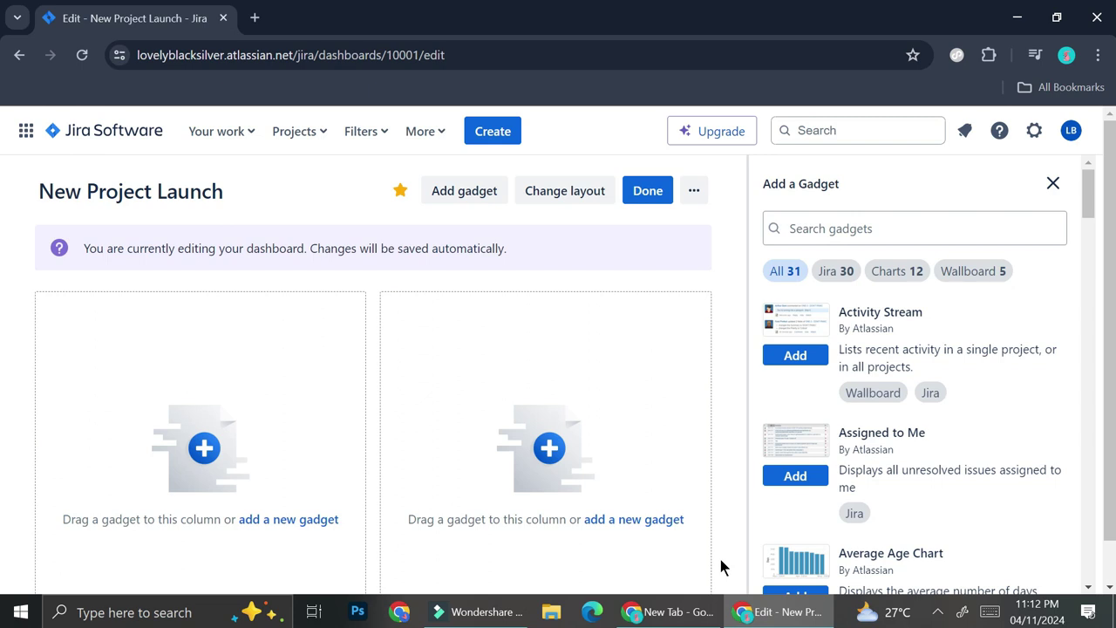
{"action": "scroll", "coordinate": [977, 492], "scroll_direction": "down", "scroll_amount": 2}
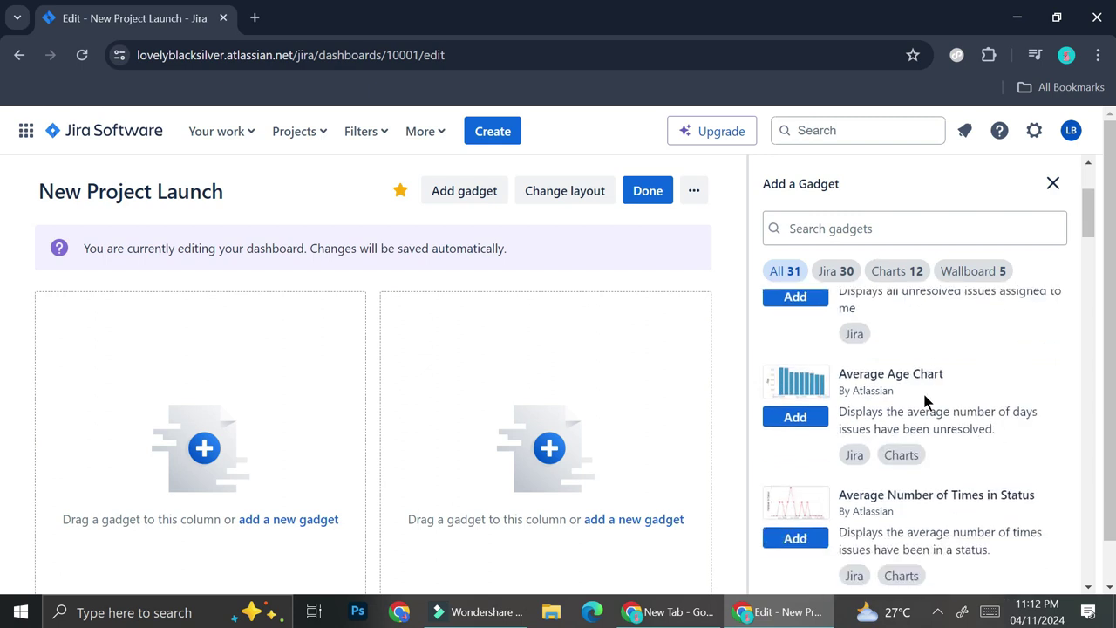
{"action": "scroll", "coordinate": [927, 401], "scroll_direction": "down", "scroll_amount": 1}
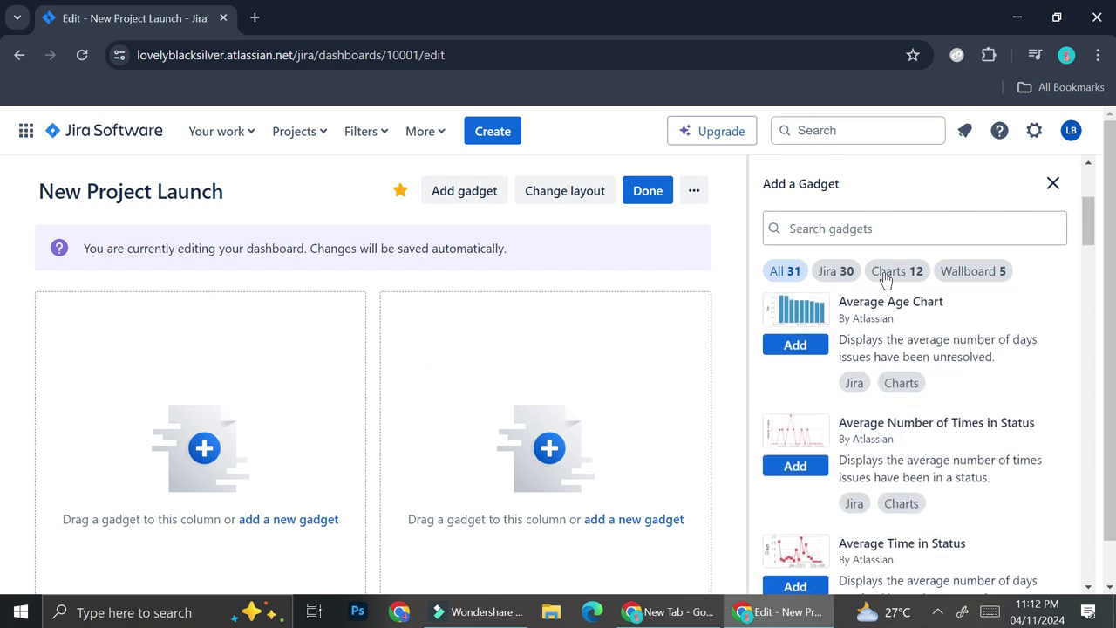
{"action": "scroll", "coordinate": [889, 356], "scroll_direction": "down", "scroll_amount": 1}
{"action": "scroll", "coordinate": [889, 357], "scroll_direction": "down", "scroll_amount": 1}
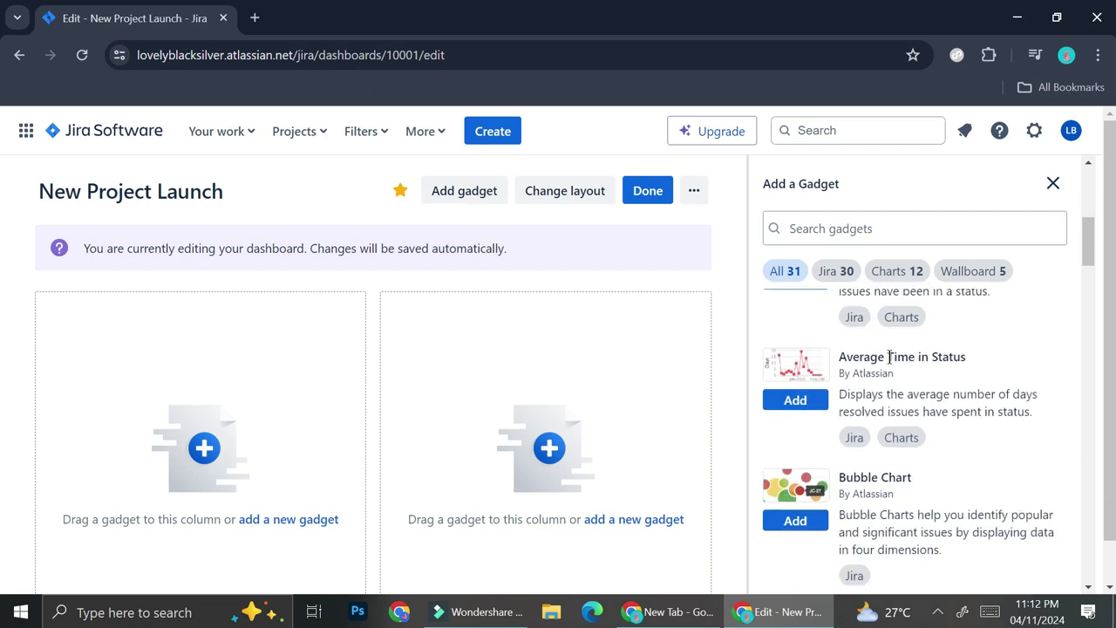
{"action": "scroll", "coordinate": [888, 494], "scroll_direction": "down", "scroll_amount": 2}
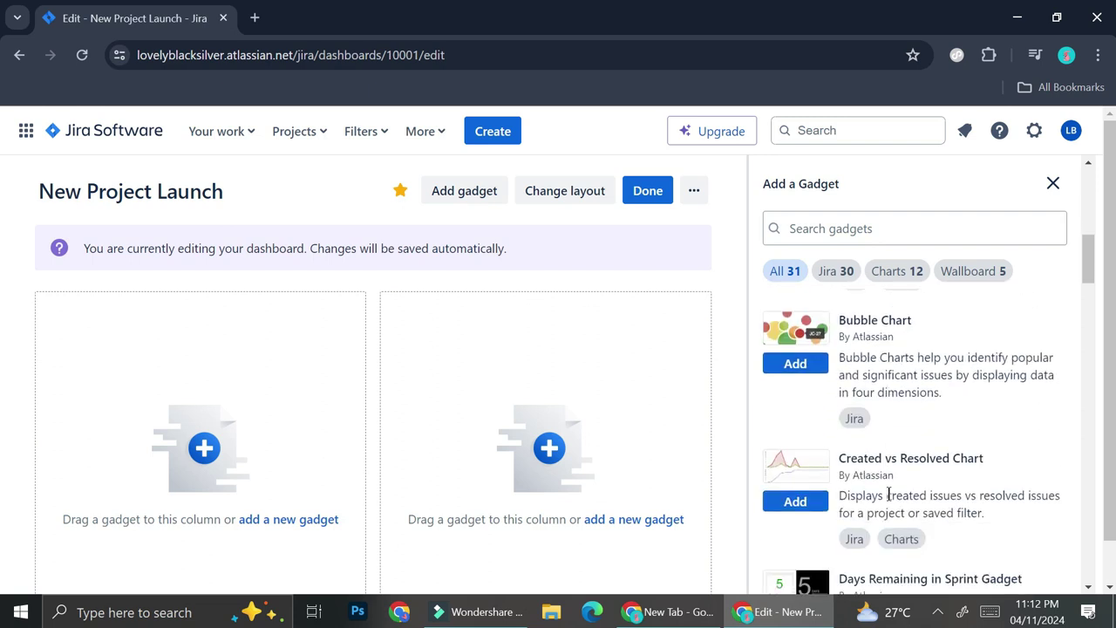
{"action": "scroll", "coordinate": [889, 495], "scroll_direction": "down", "scroll_amount": 1}
{"action": "scroll", "coordinate": [889, 494], "scroll_direction": "down", "scroll_amount": 1}
{"action": "scroll", "coordinate": [888, 494], "scroll_direction": "down", "scroll_amount": 1}
{"action": "scroll", "coordinate": [888, 495], "scroll_direction": "down", "scroll_amount": 1}
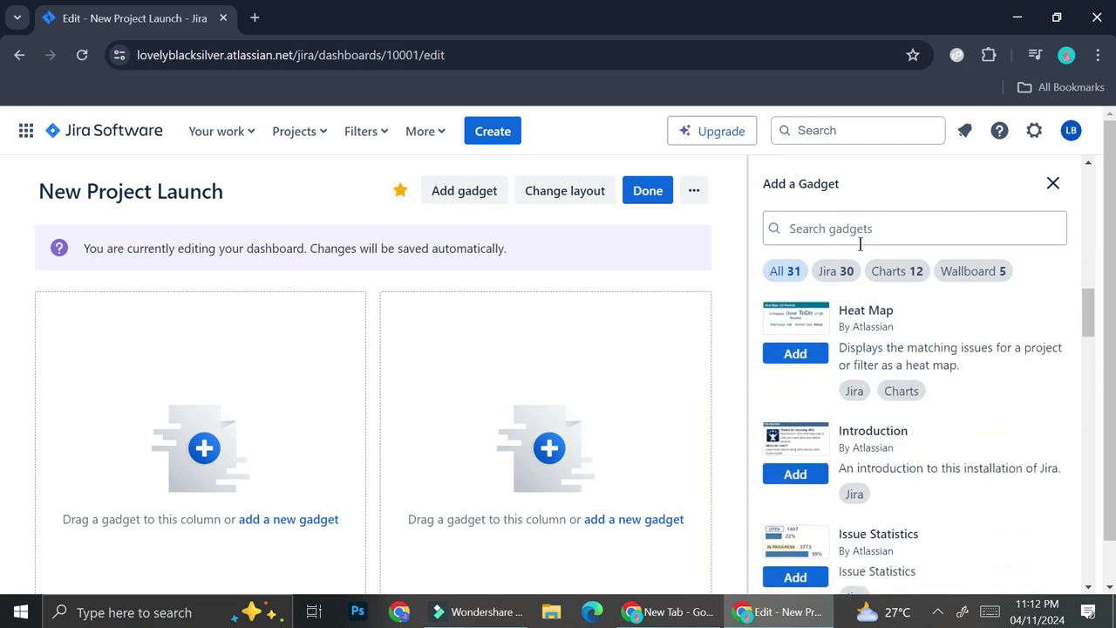
{"action": "scroll", "coordinate": [879, 489], "scroll_direction": "down", "scroll_amount": 2}
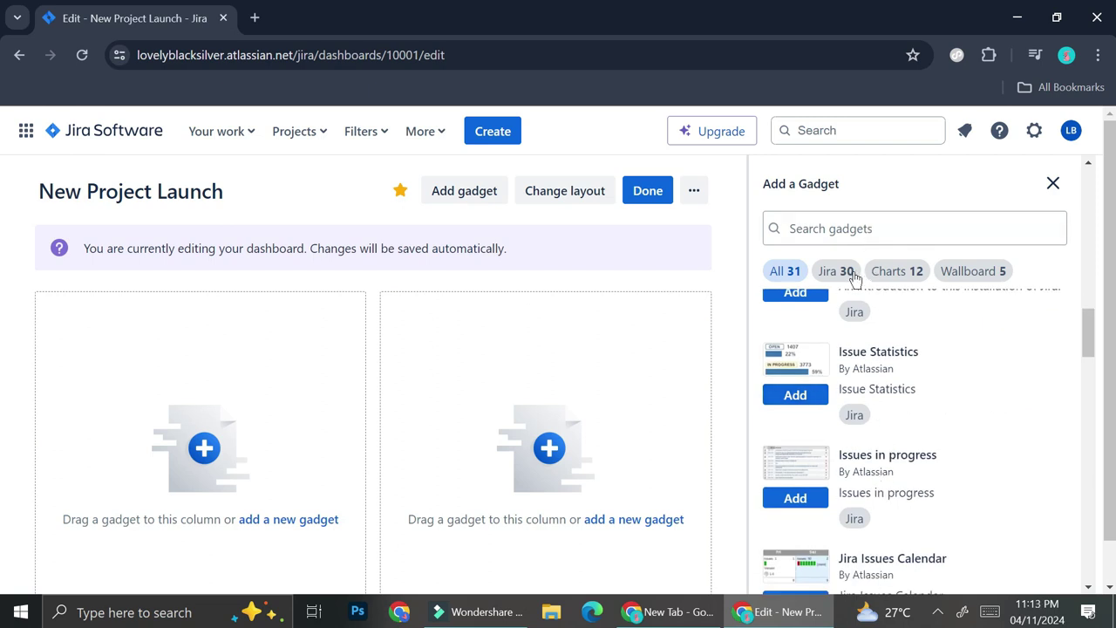
Step: Filter the gadget list to Charts and add the Pie Chart gadget to the dashboard
{"action": "left_click", "coordinate": [886, 281]}
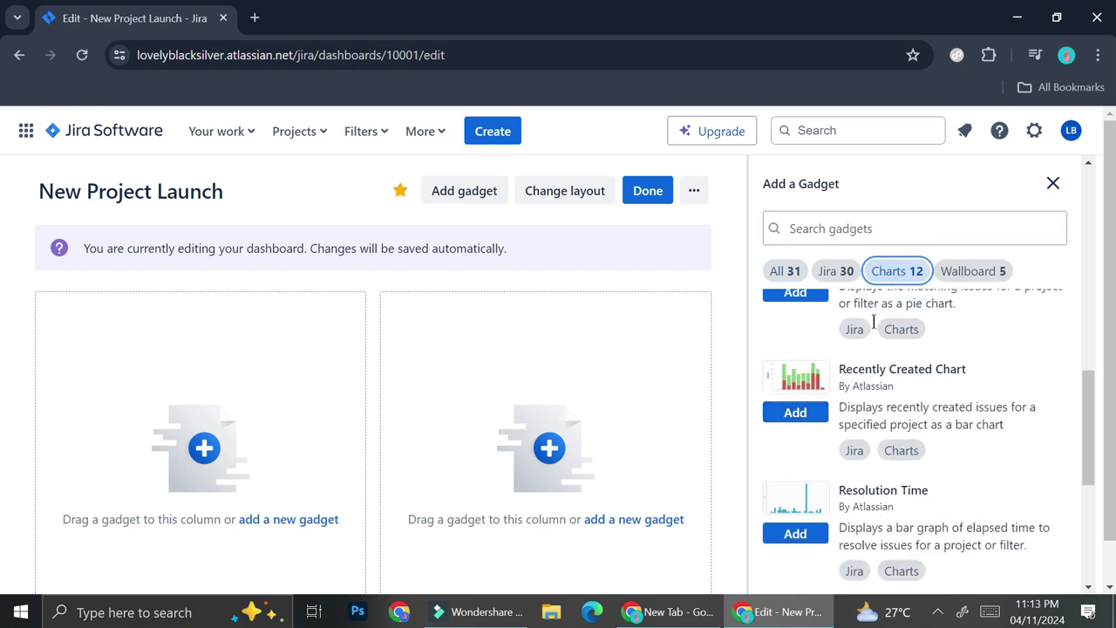
{"action": "scroll", "coordinate": [865, 410], "scroll_direction": "up", "scroll_amount": 6}
{"action": "scroll", "coordinate": [864, 408], "scroll_direction": "up", "scroll_amount": 3}
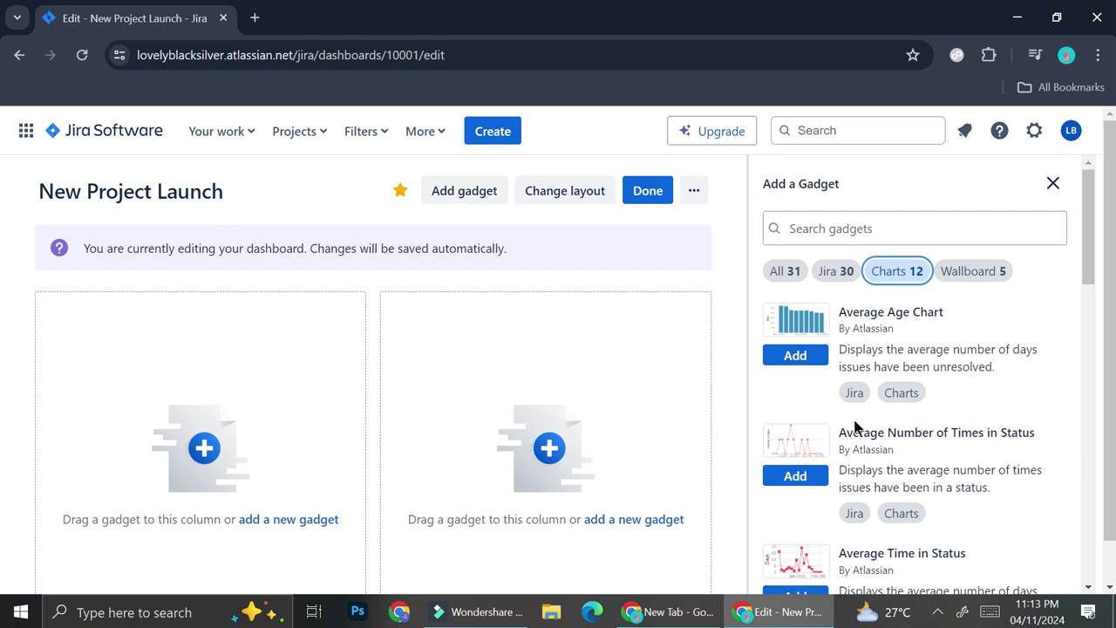
{"action": "scroll", "coordinate": [855, 427], "scroll_direction": "down", "scroll_amount": 1}
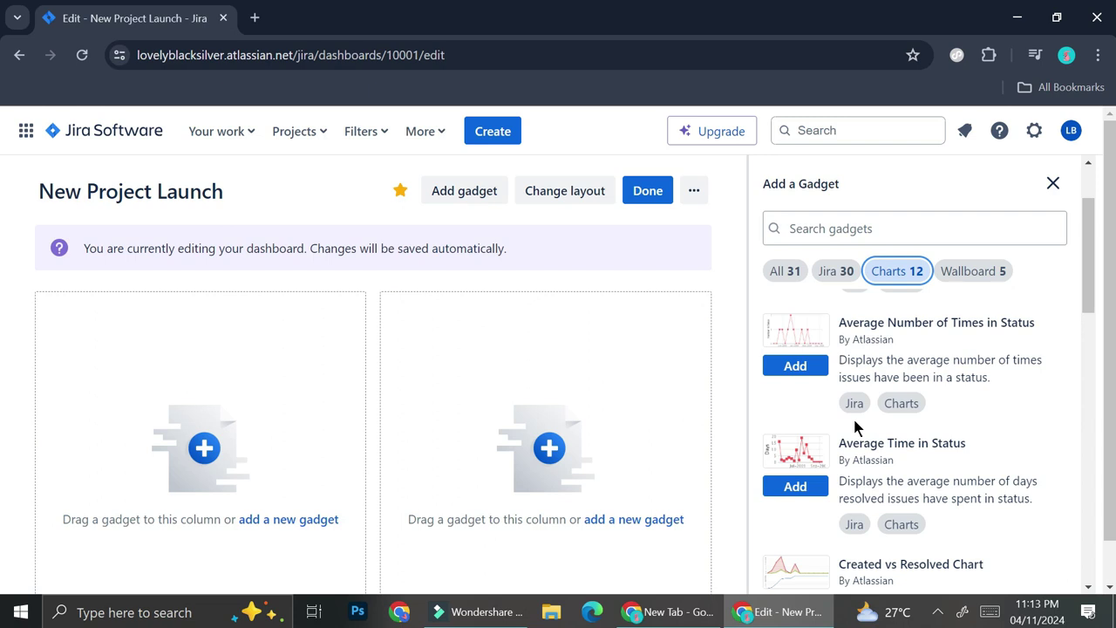
{"action": "scroll", "coordinate": [855, 423], "scroll_direction": "down", "scroll_amount": 3}
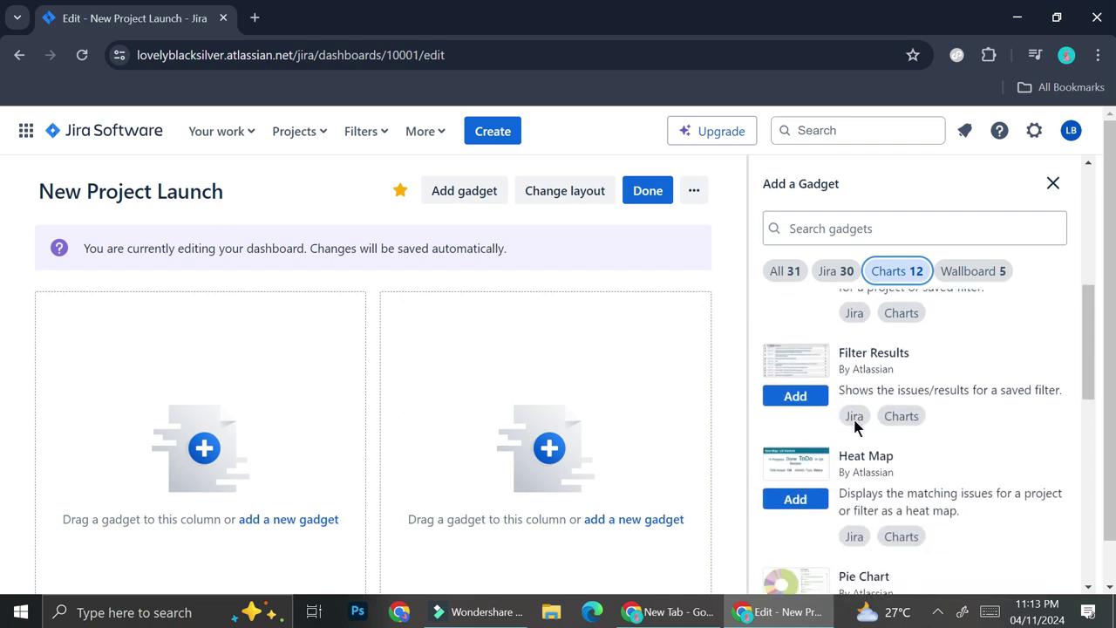
{"action": "scroll", "coordinate": [854, 426], "scroll_direction": "down", "scroll_amount": 1}
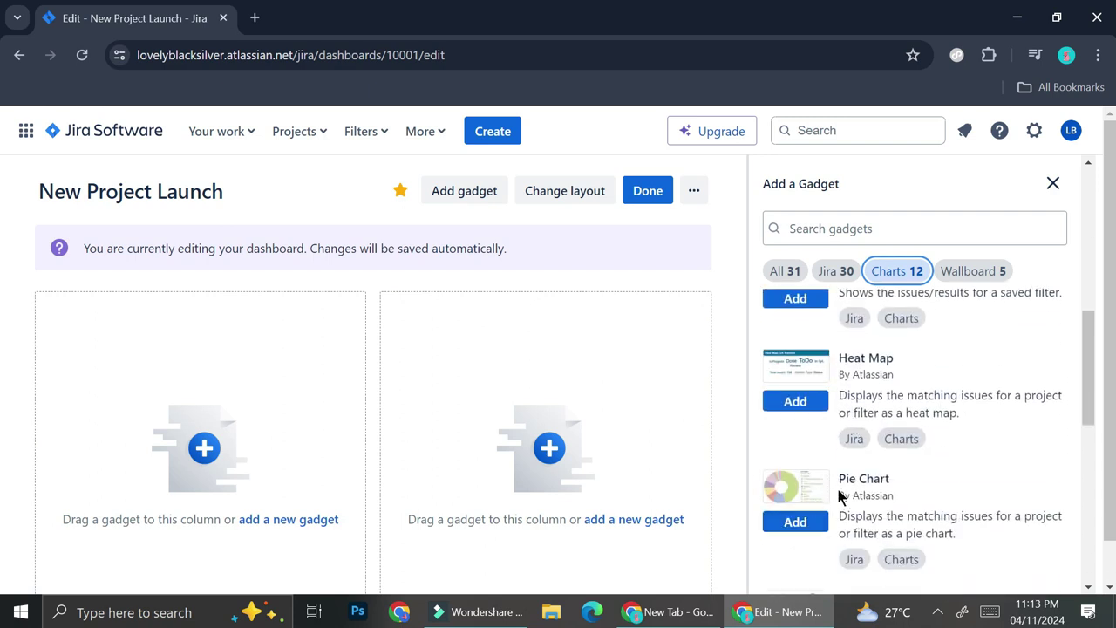
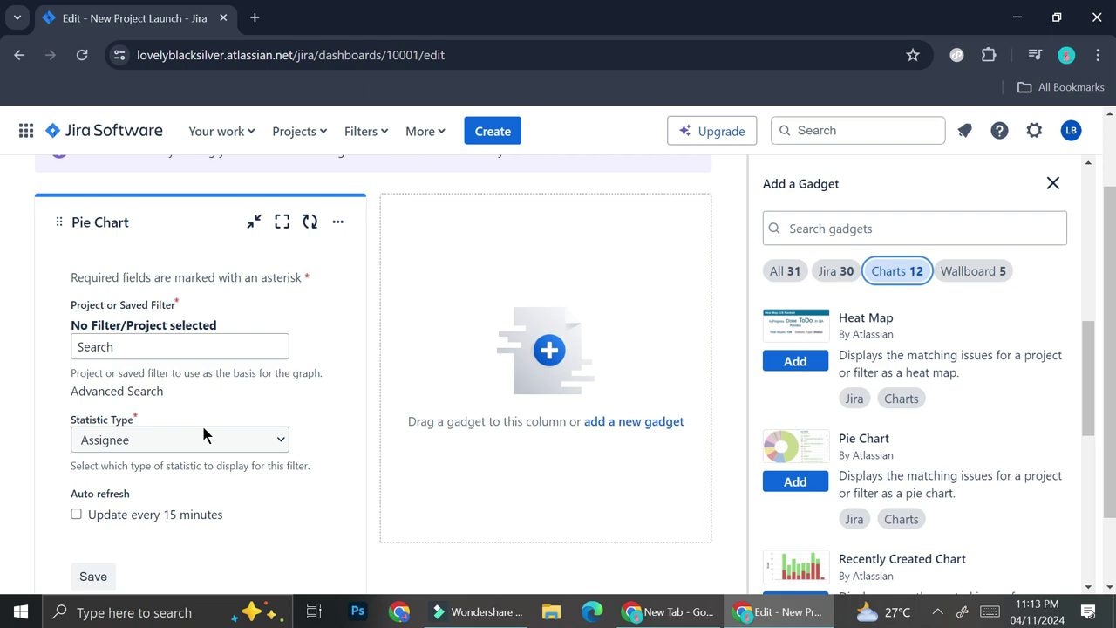
Step: Search for "New" in the pie chart's project setting and choose the New Product Launch project
{"action": "left_click", "coordinate": [169, 347]}
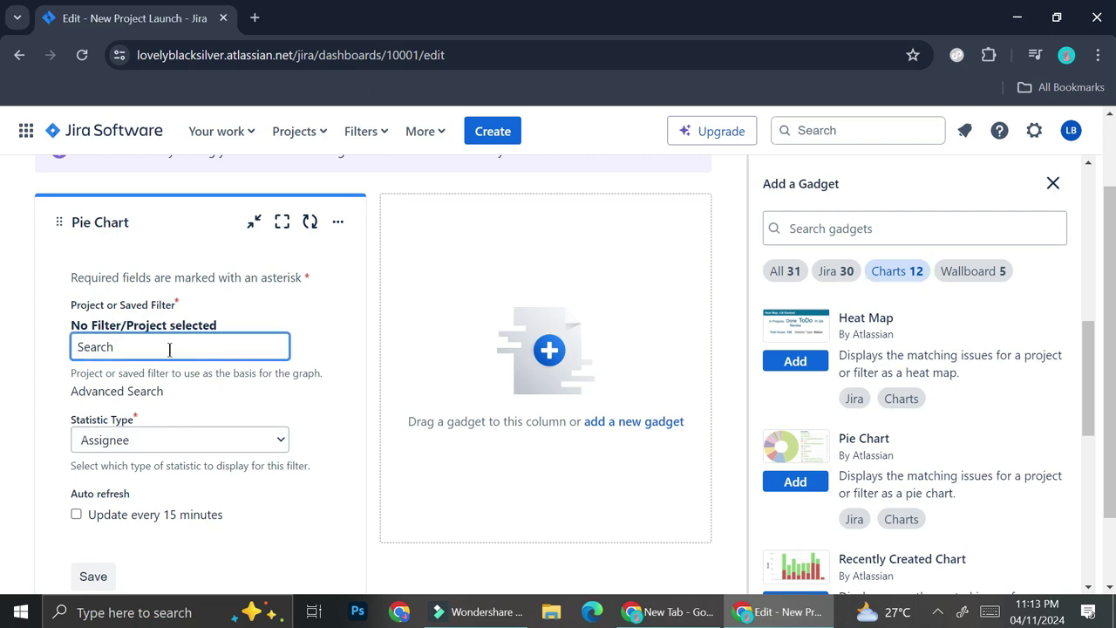
{"action": "type", "text": "New"}
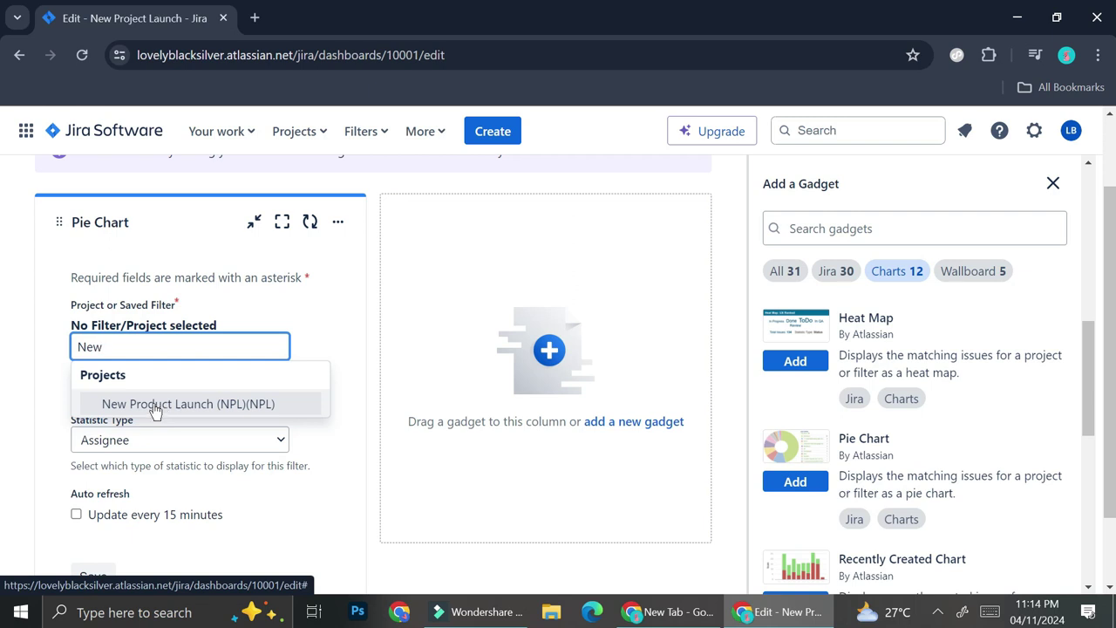
{"action": "left_click", "coordinate": [155, 408]}
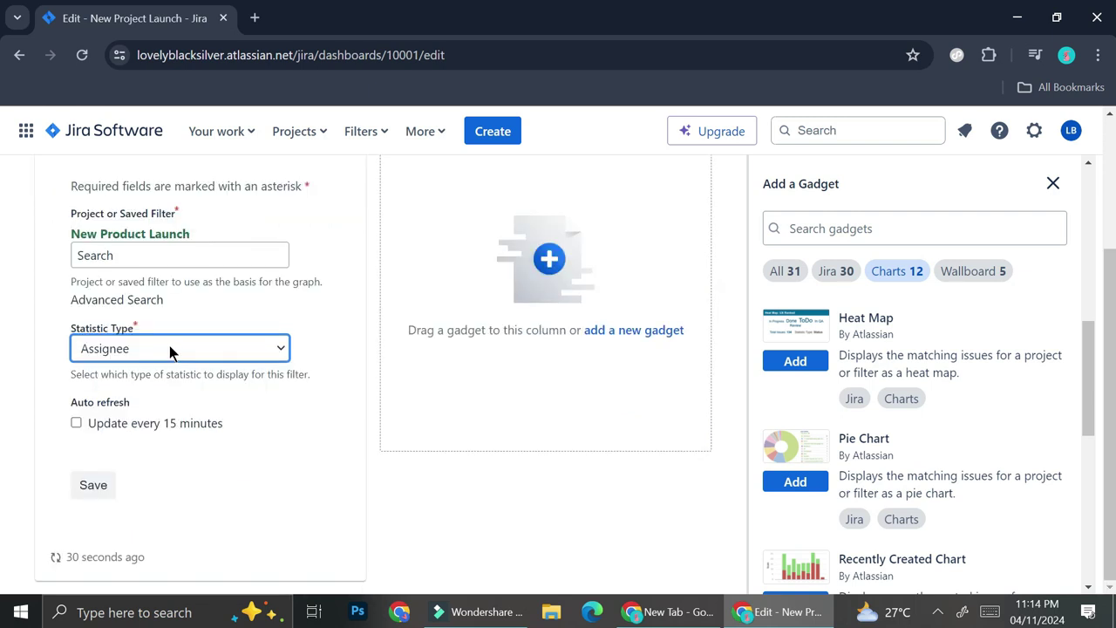
Step: Set the pie chart's statistic type to Priority and save the gadget configuration
{"action": "left_click", "coordinate": [170, 349]}
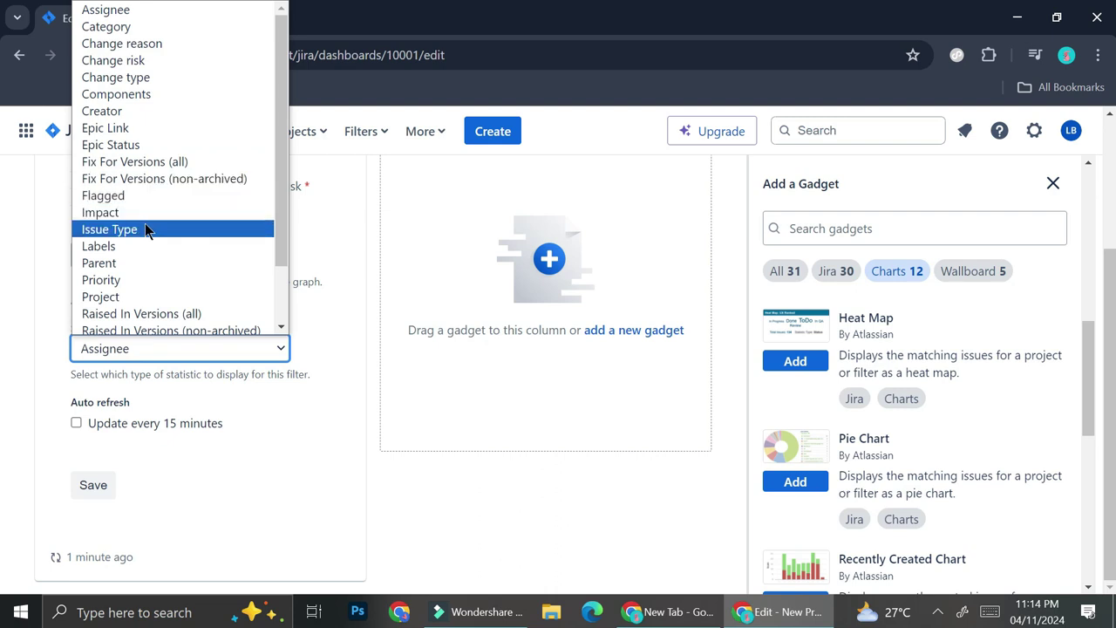
{"action": "scroll", "coordinate": [144, 244], "scroll_direction": "down", "scroll_amount": 1}
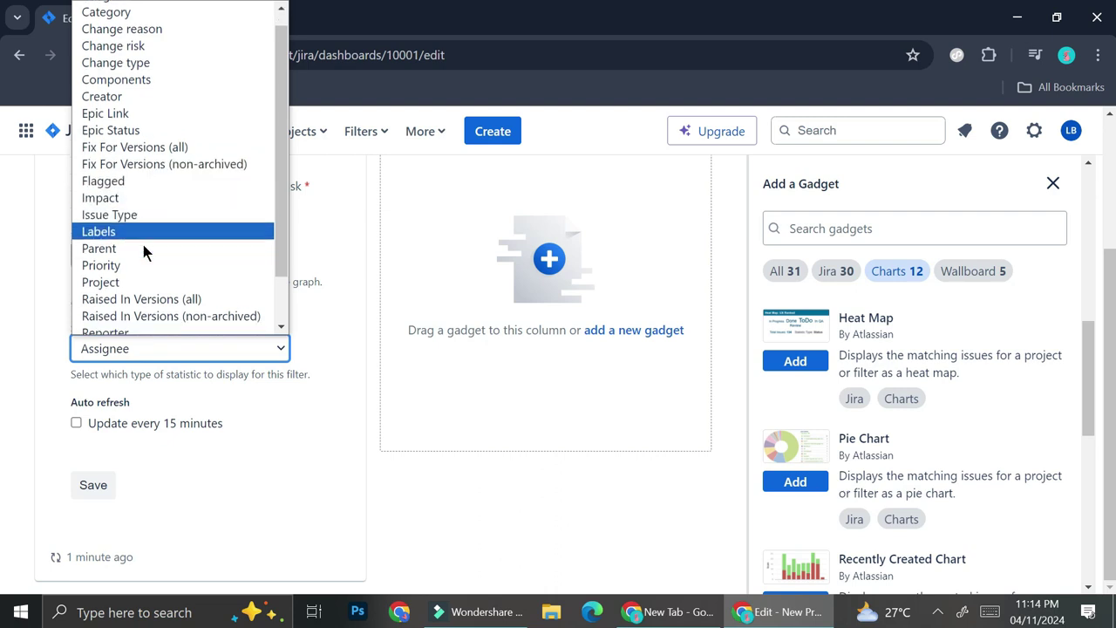
{"action": "scroll", "coordinate": [144, 252], "scroll_direction": "down", "scroll_amount": 1}
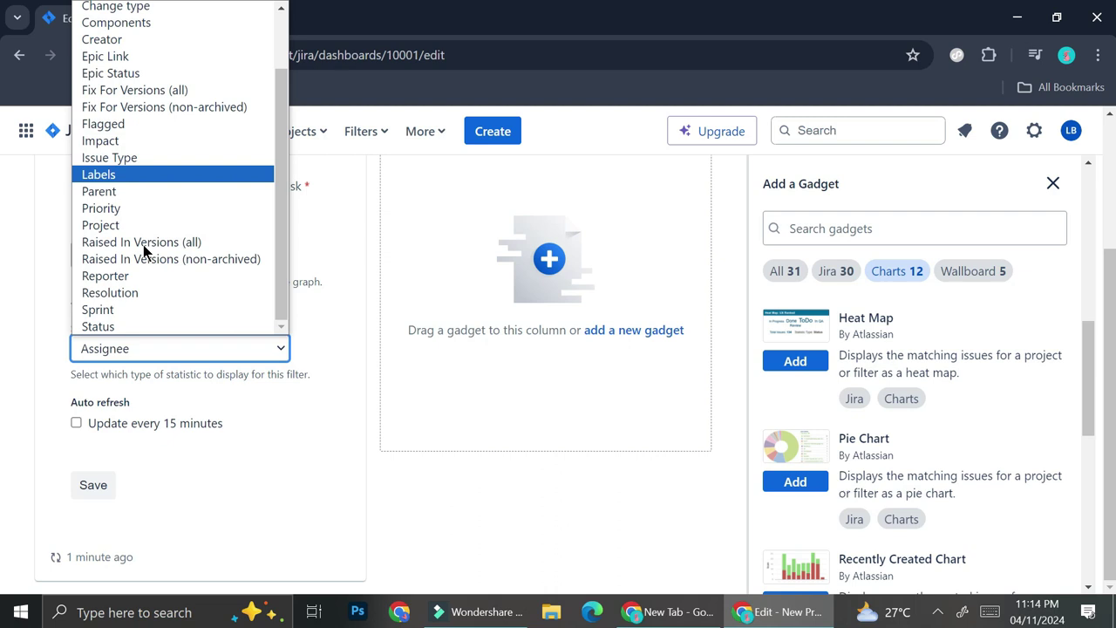
{"action": "left_click", "coordinate": [149, 209]}
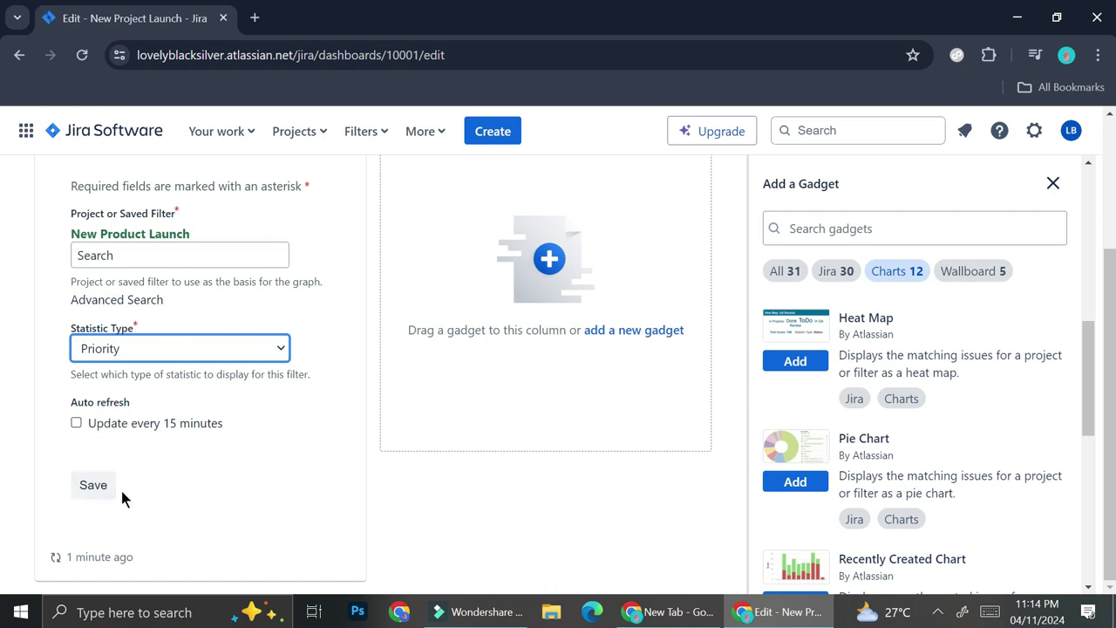
{"action": "left_click", "coordinate": [92, 486]}
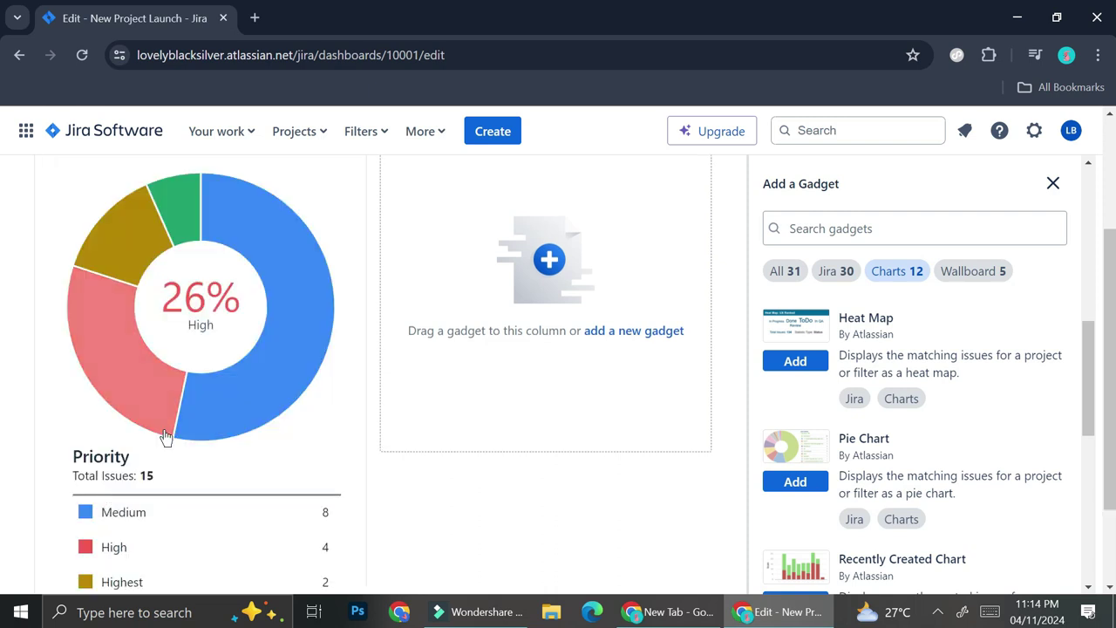
Step: Examine the pie chart's priority segments and the issue counts in its legend
{"action": "mouse_move", "coordinate": [302, 324]}
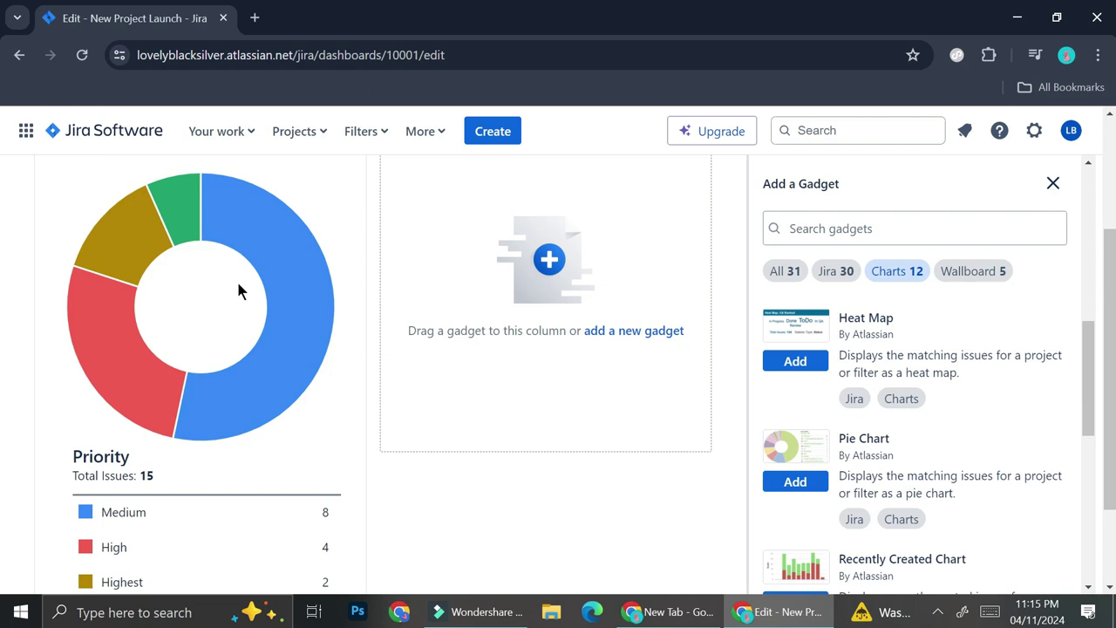
{"action": "scroll", "coordinate": [232, 285], "scroll_direction": "down", "scroll_amount": 1}
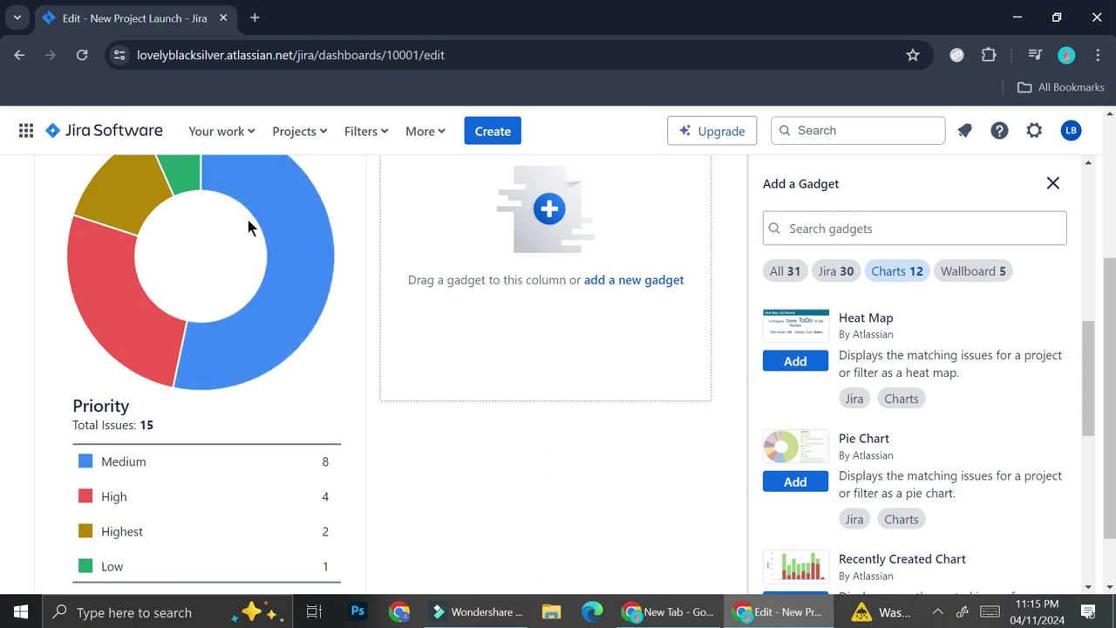
{"action": "scroll", "coordinate": [244, 261], "scroll_direction": "down", "scroll_amount": 1}
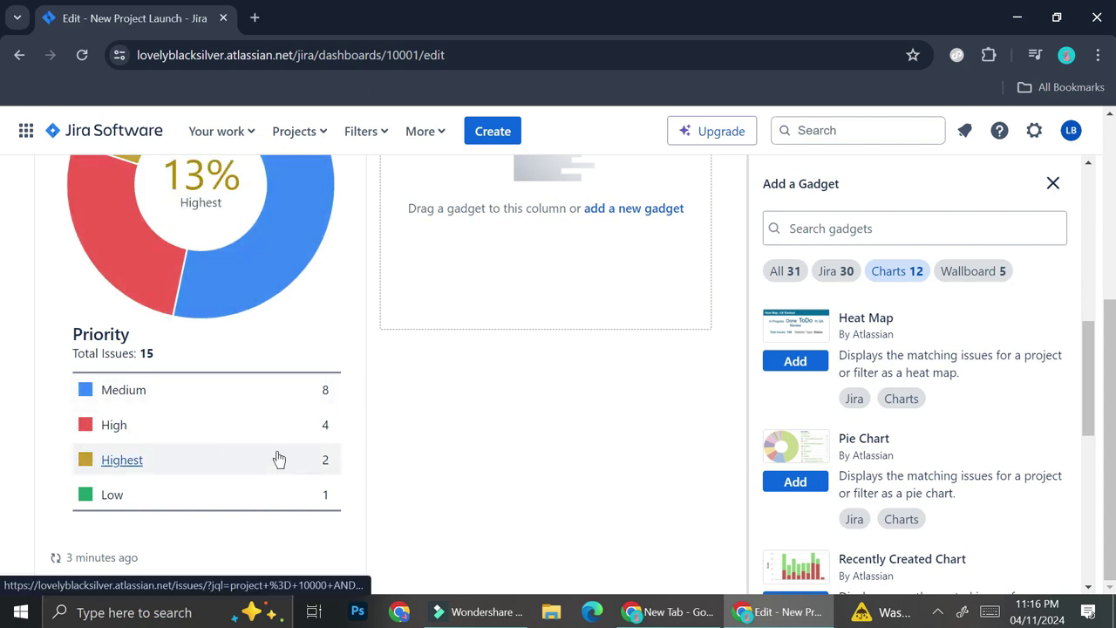
Step: Open the Medium-priority issues from the pie chart legend, look through the Update Meeting issue, and return to the dashboard
{"action": "left_click", "coordinate": [129, 398]}
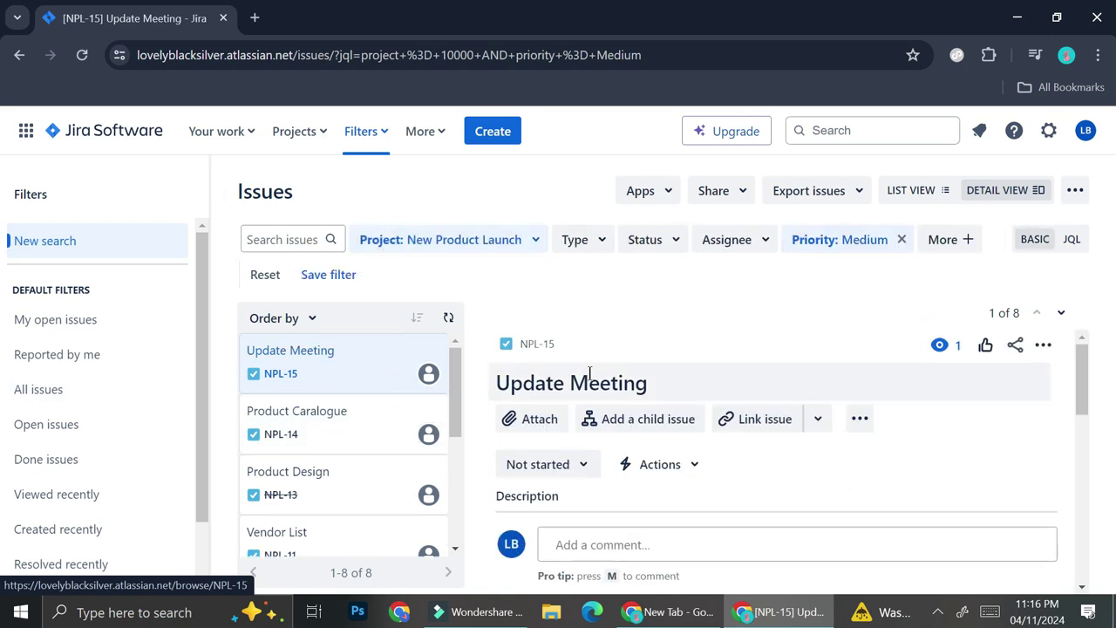
{"action": "scroll", "coordinate": [891, 373], "scroll_direction": "down", "scroll_amount": 5}
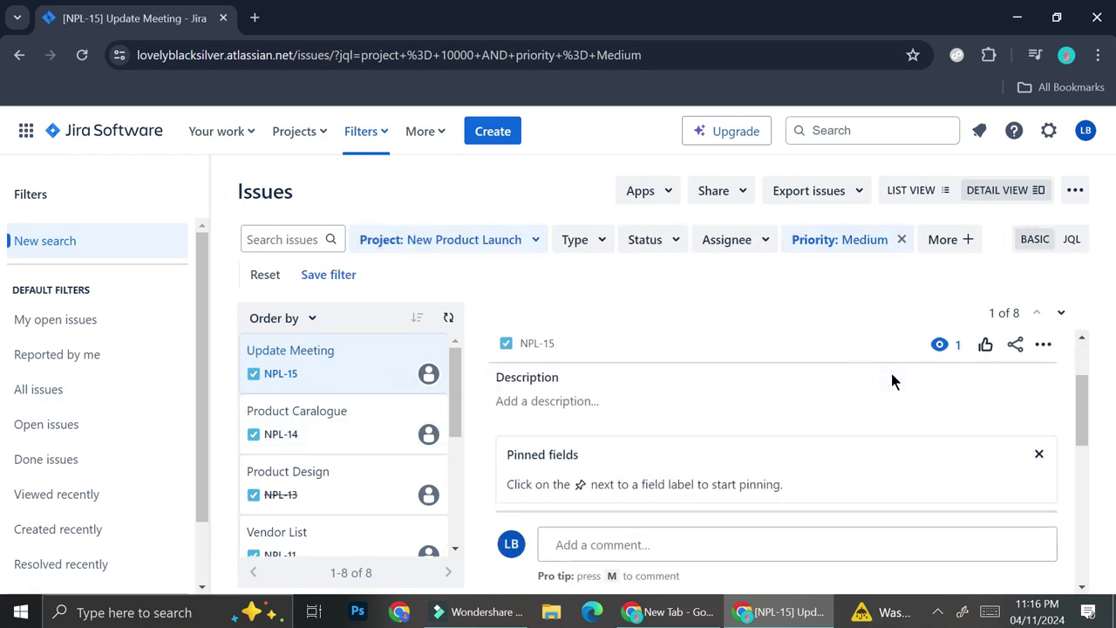
{"action": "scroll", "coordinate": [891, 374], "scroll_direction": "up", "scroll_amount": 5}
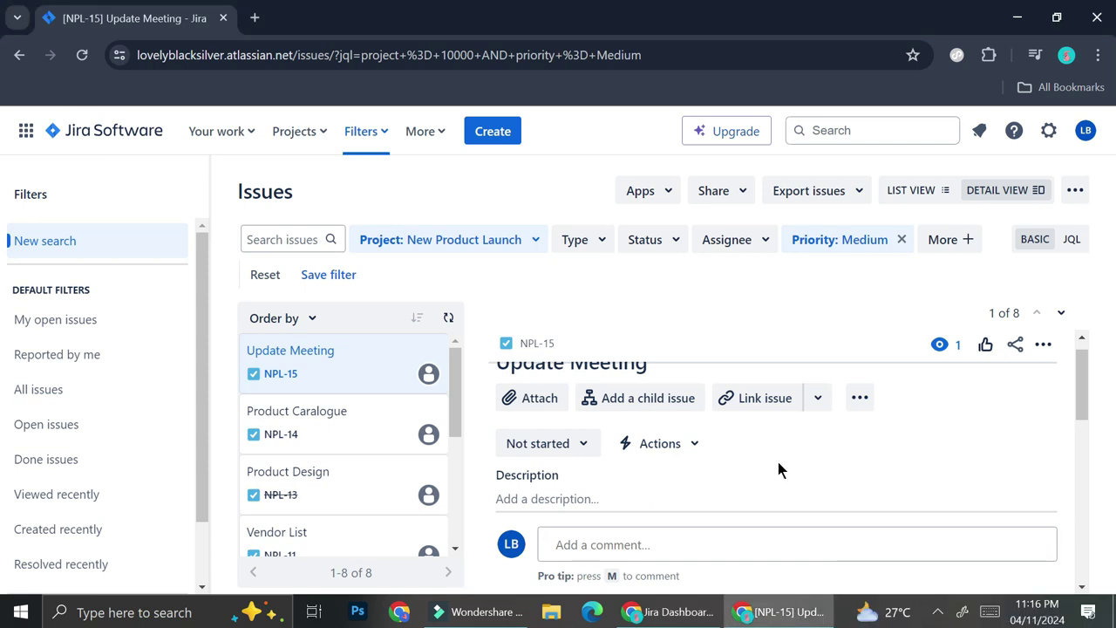
{"action": "left_click", "coordinate": [18, 55]}
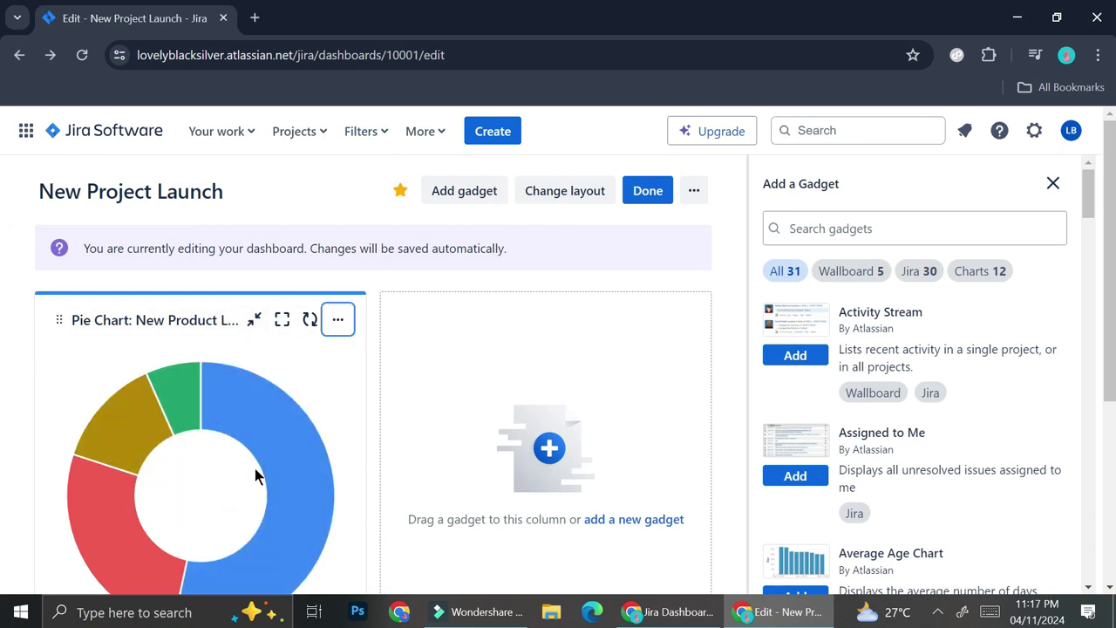
Step: Filter the gadgets to Charts and add the Created vs Resolved Chart gadget to the dashboard
{"action": "scroll", "coordinate": [259, 472], "scroll_direction": "down", "scroll_amount": 2}
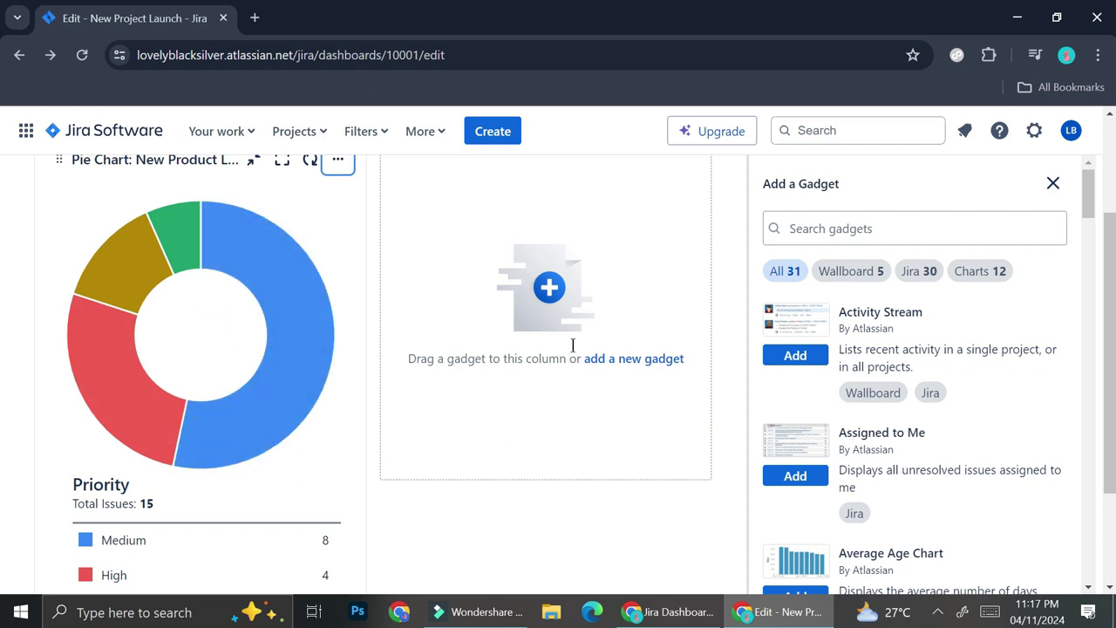
{"action": "left_click", "coordinate": [547, 294]}
{"action": "left_click", "coordinate": [980, 270]}
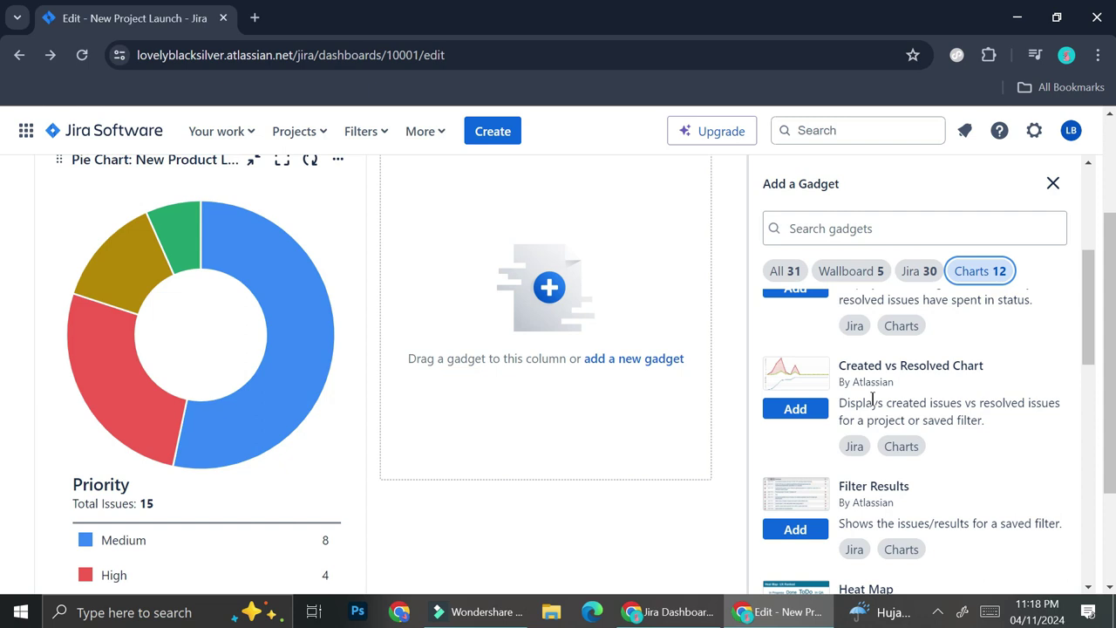
{"action": "left_click", "coordinate": [809, 408]}
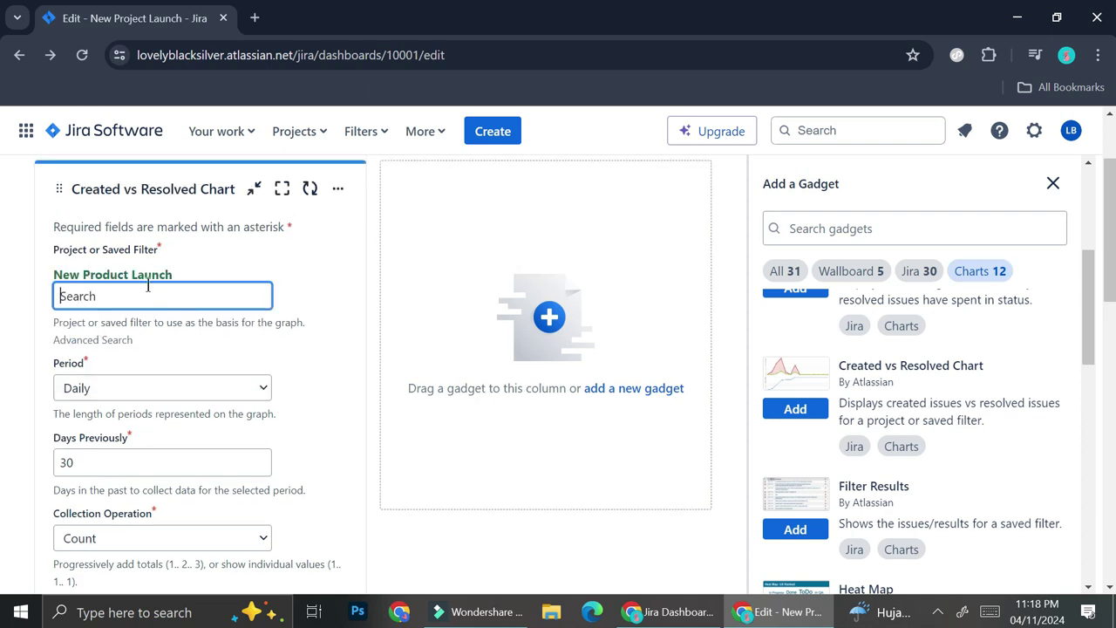
Step: Set the Created vs Resolved Chart's period to Daily and its collection operation to Count
{"action": "scroll", "coordinate": [148, 283], "scroll_direction": "down", "scroll_amount": 1}
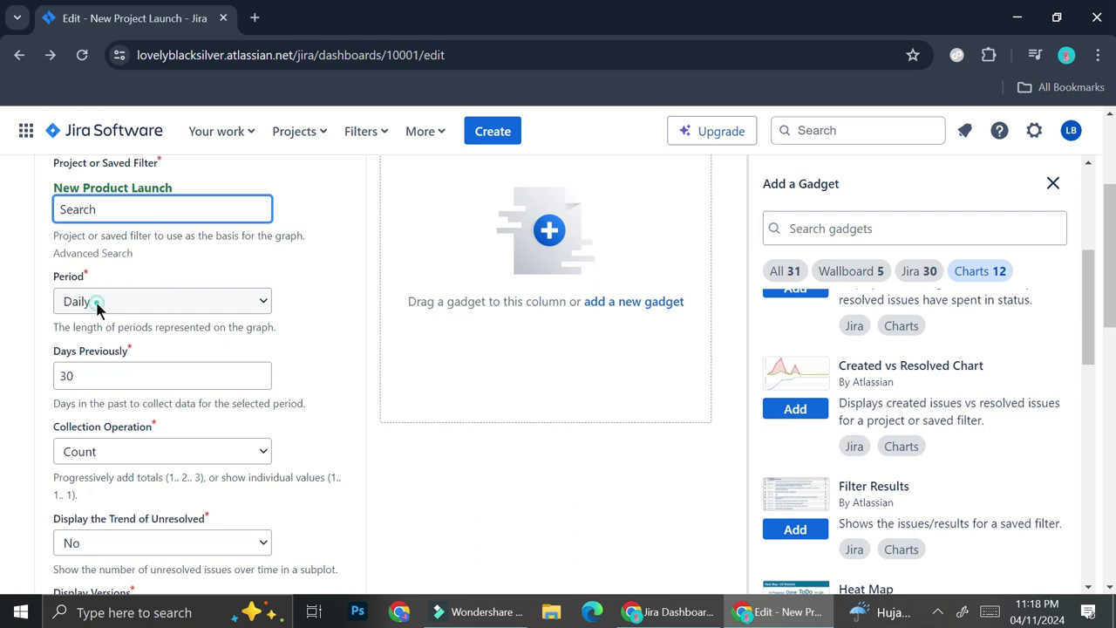
{"action": "left_click", "coordinate": [96, 300]}
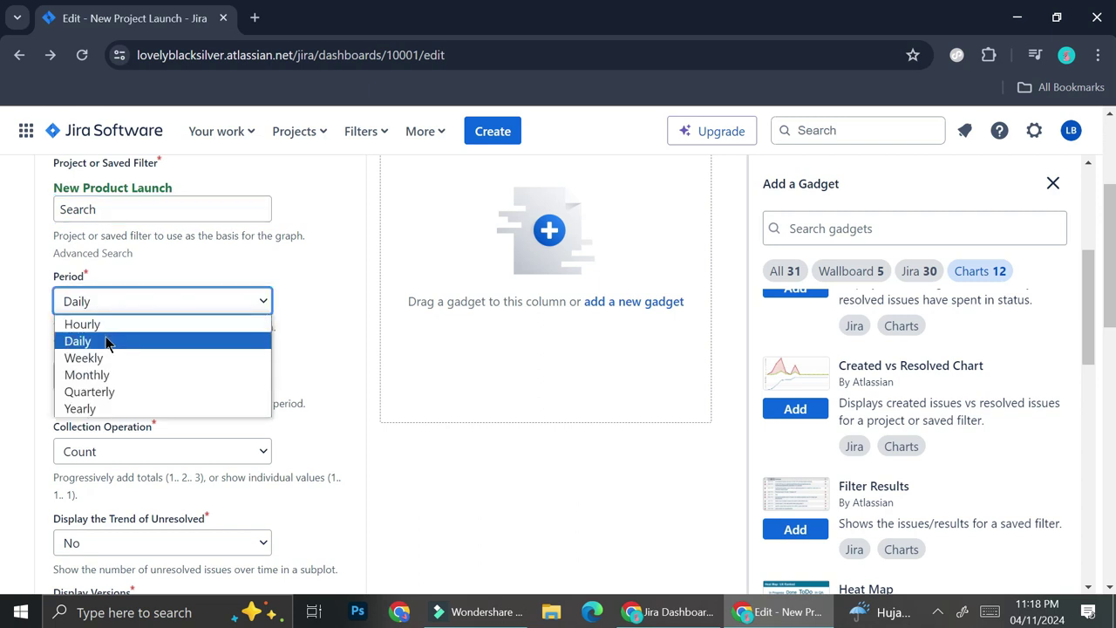
{"action": "left_click", "coordinate": [107, 341]}
{"action": "scroll", "coordinate": [104, 332], "scroll_direction": "down", "scroll_amount": 1}
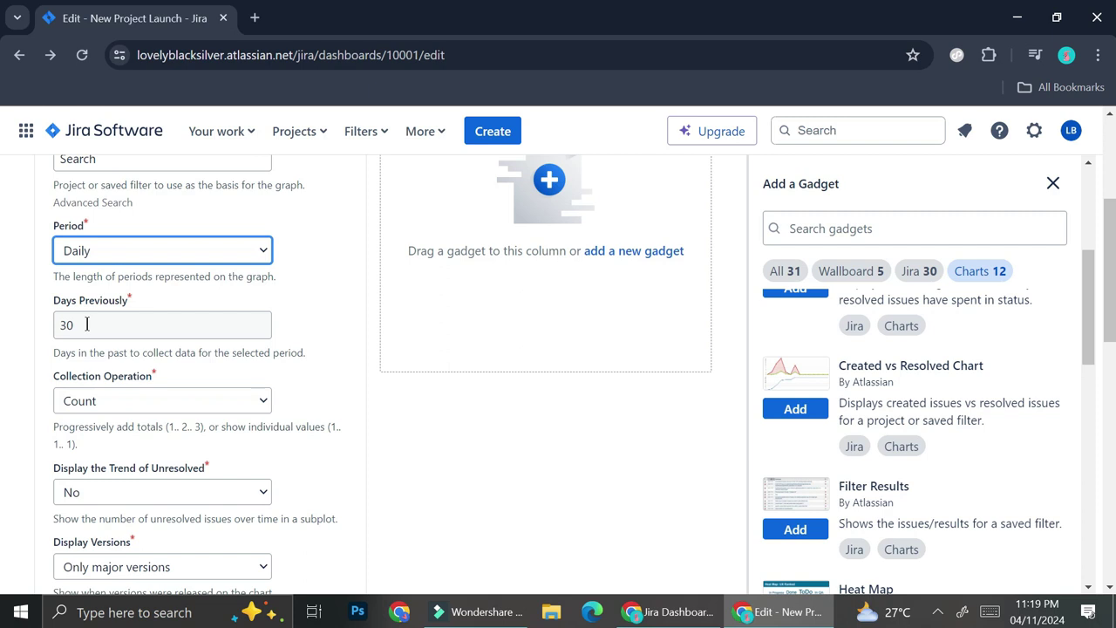
{"action": "scroll", "coordinate": [87, 325], "scroll_direction": "down", "scroll_amount": 1}
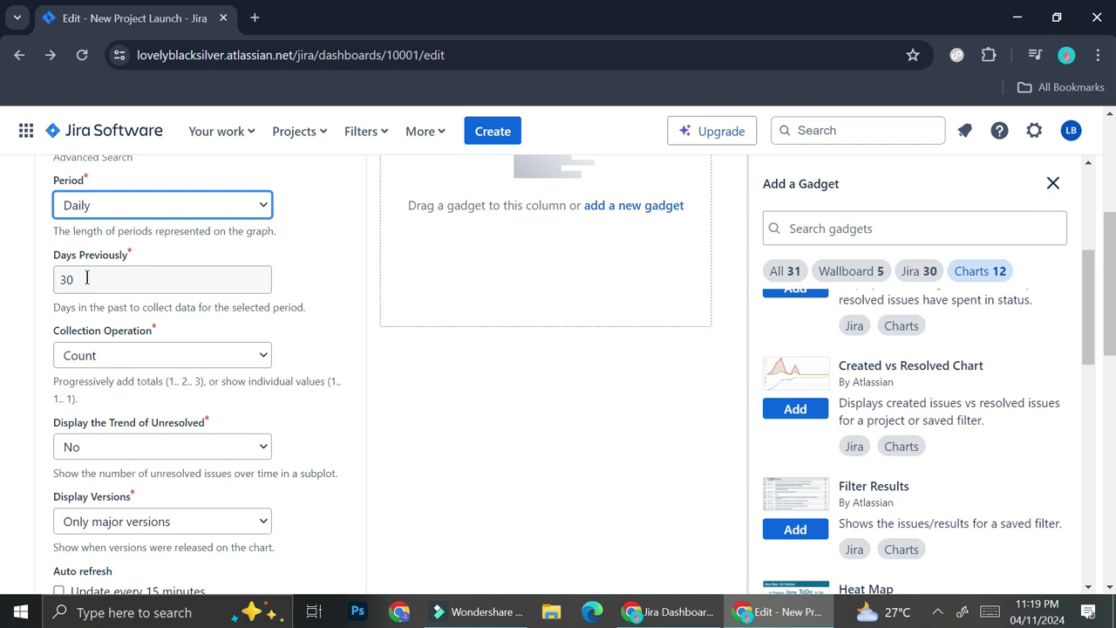
{"action": "scroll", "coordinate": [200, 387], "scroll_direction": "down", "scroll_amount": 2}
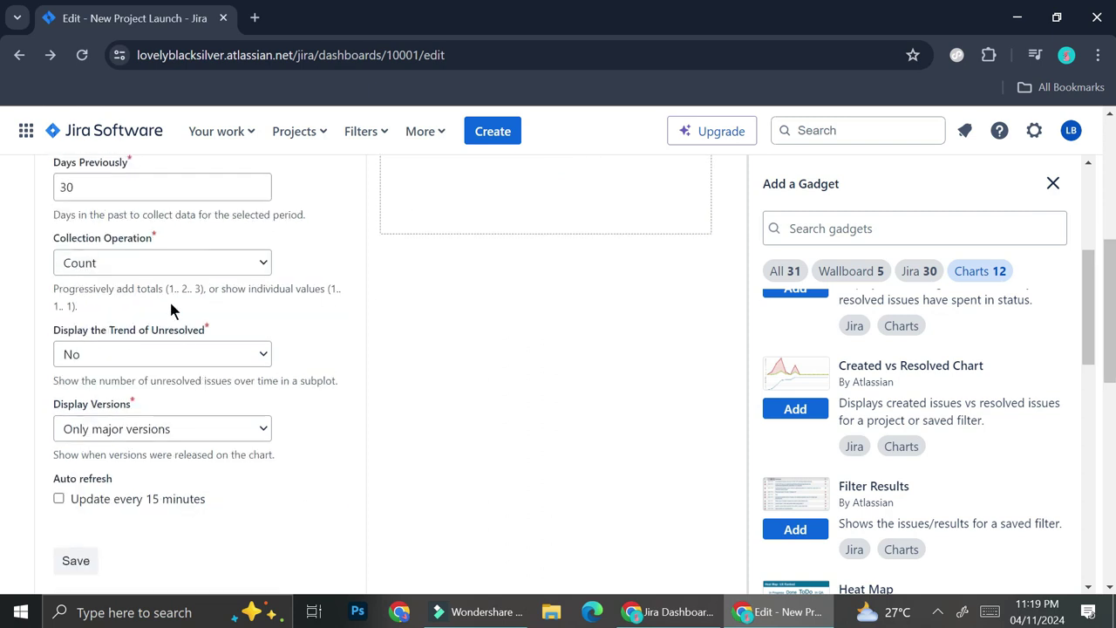
{"action": "left_click", "coordinate": [180, 276]}
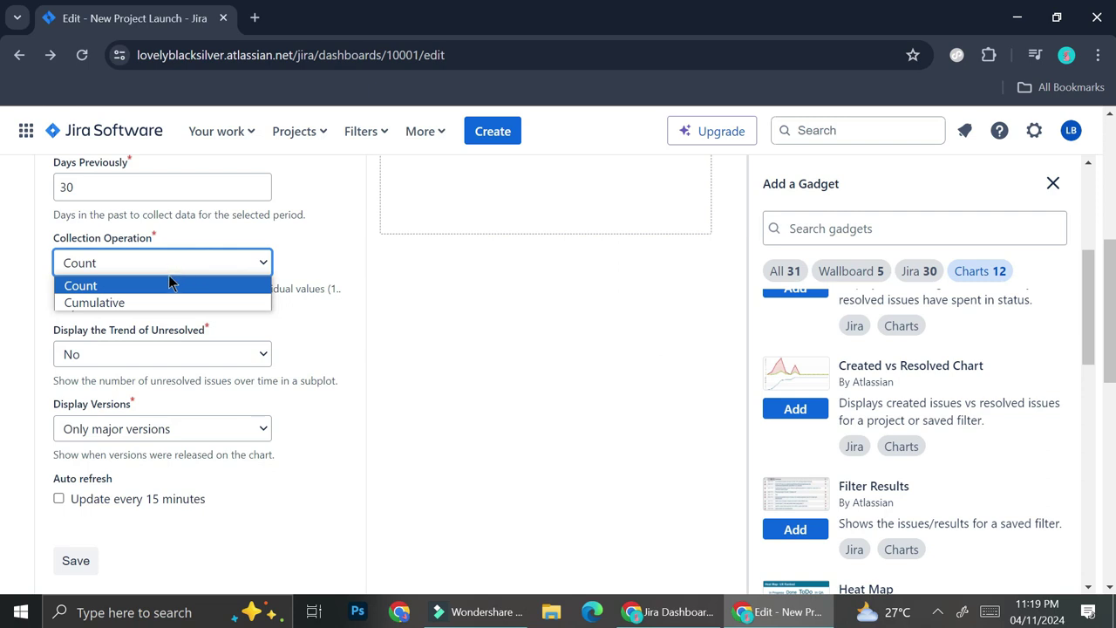
{"action": "left_click", "coordinate": [160, 284]}
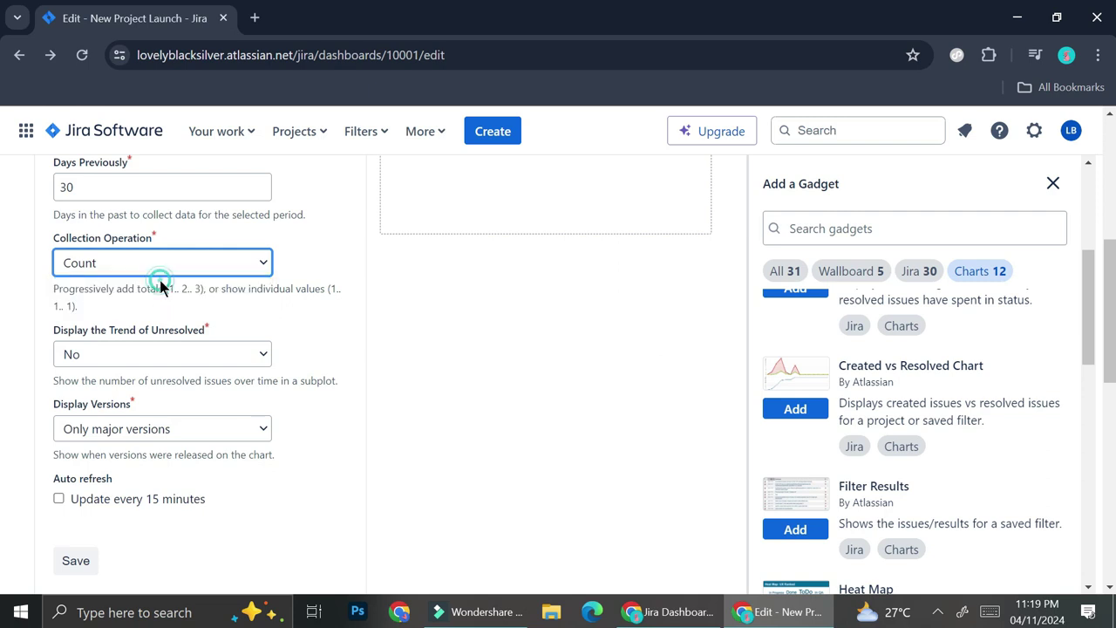
Step: Leave the unresolved trend display at No, enable auto refresh every 15 minutes, and save the Created vs Resolved gadget
{"action": "scroll", "coordinate": [160, 323], "scroll_direction": "down", "scroll_amount": 1}
{"action": "left_click", "coordinate": [160, 320]}
{"action": "left_click", "coordinate": [161, 318]}
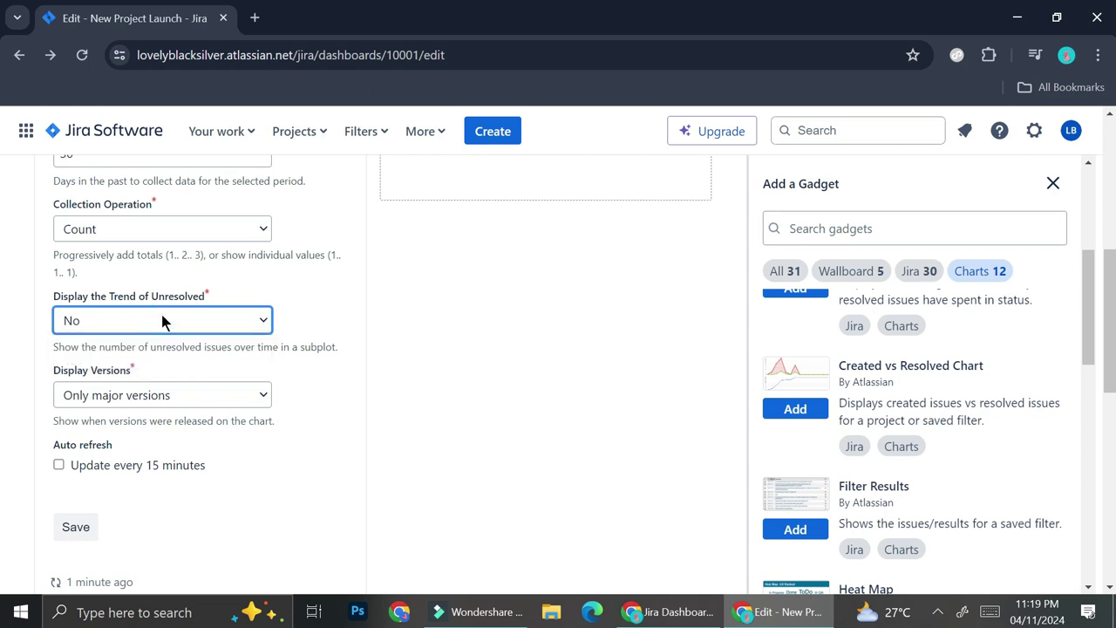
{"action": "scroll", "coordinate": [161, 320], "scroll_direction": "down", "scroll_amount": 2}
{"action": "left_click", "coordinate": [59, 398]}
{"action": "left_click", "coordinate": [78, 462]}
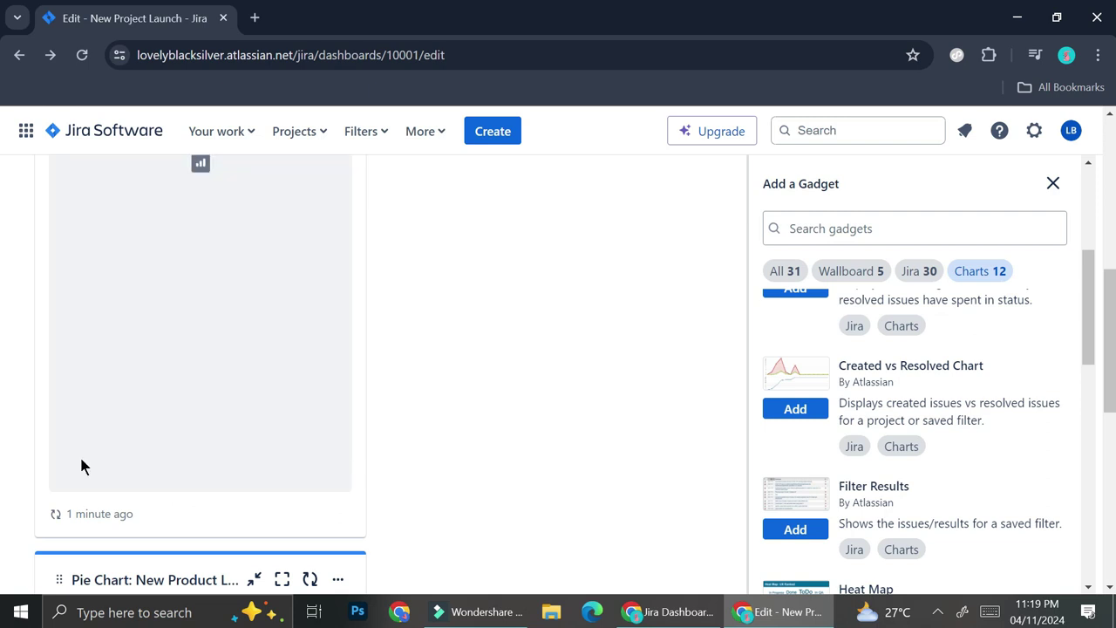
Step: Examine the daily created and resolved issues in the Created vs Resolved chart, and look over the priority pie chart
{"action": "scroll", "coordinate": [81, 467], "scroll_direction": "up", "scroll_amount": 5}
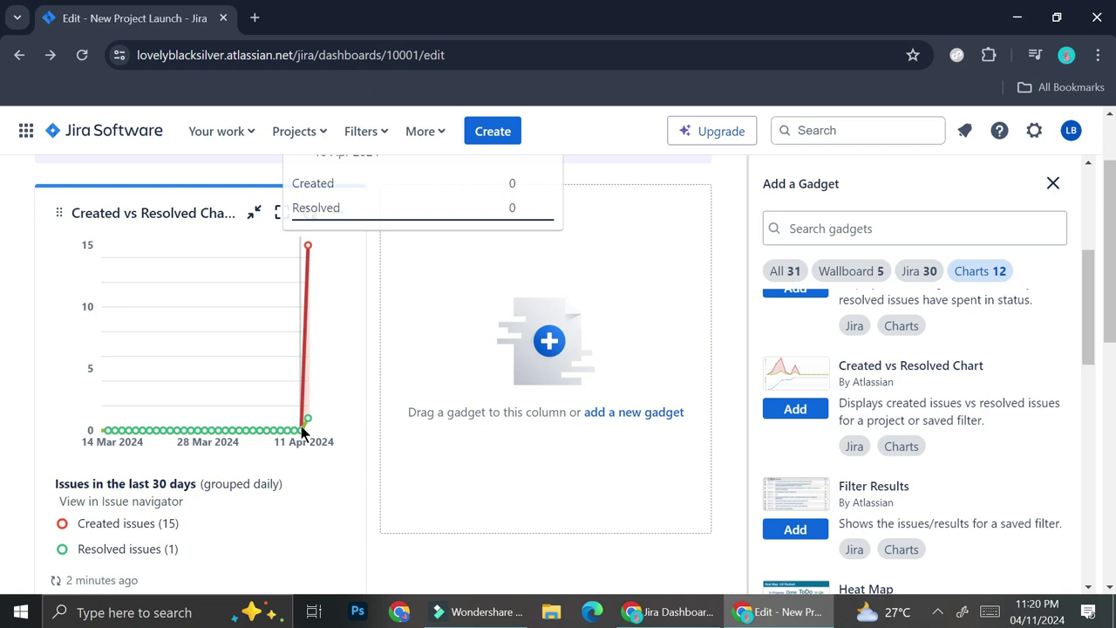
{"action": "left_click_drag", "start_coordinate": [302, 430], "coordinate": [267, 401]}
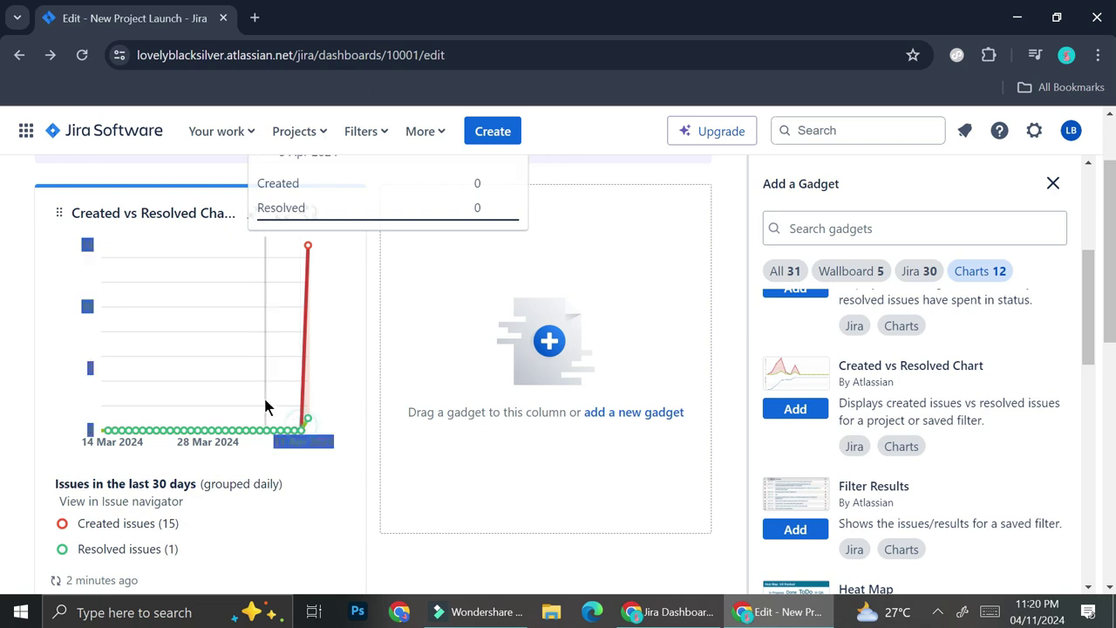
{"action": "left_click", "coordinate": [324, 468]}
{"action": "mouse_move", "coordinate": [308, 252]}
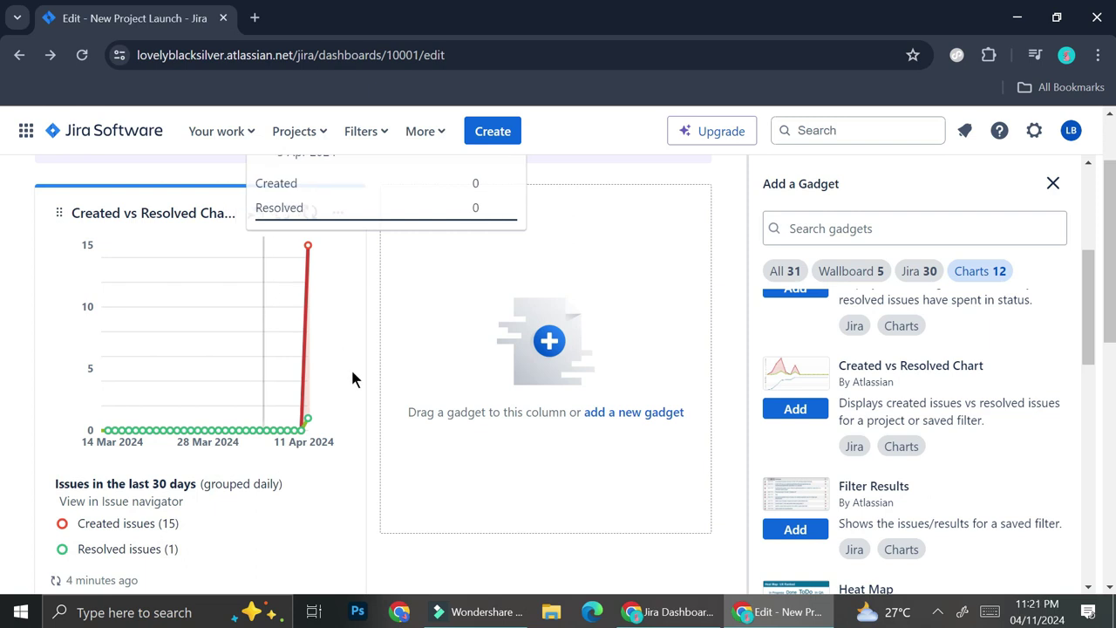
{"action": "scroll", "coordinate": [316, 389], "scroll_direction": "down", "scroll_amount": 2}
{"action": "scroll", "coordinate": [316, 383], "scroll_direction": "down", "scroll_amount": 2}
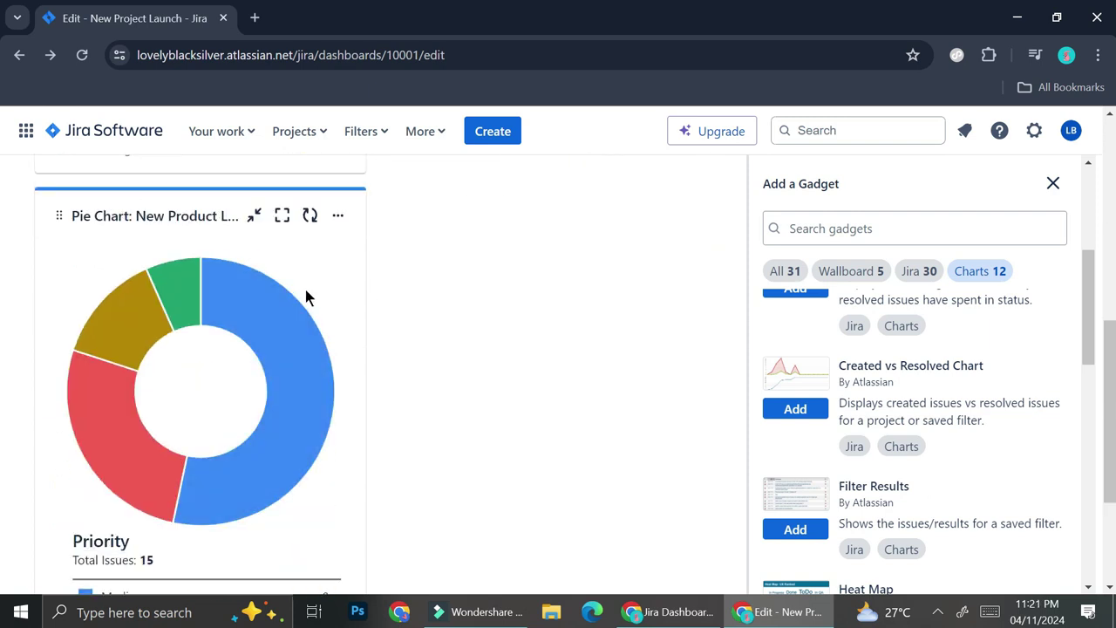
{"action": "scroll", "coordinate": [305, 296], "scroll_direction": "up", "scroll_amount": 1}
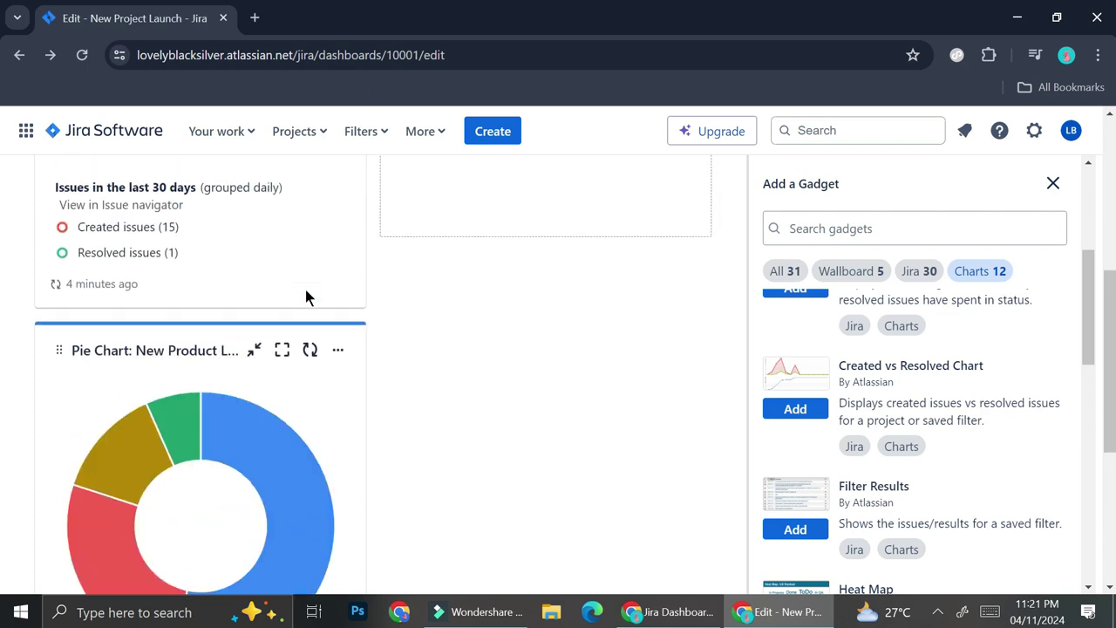
{"action": "scroll", "coordinate": [305, 296], "scroll_direction": "down", "scroll_amount": 1}
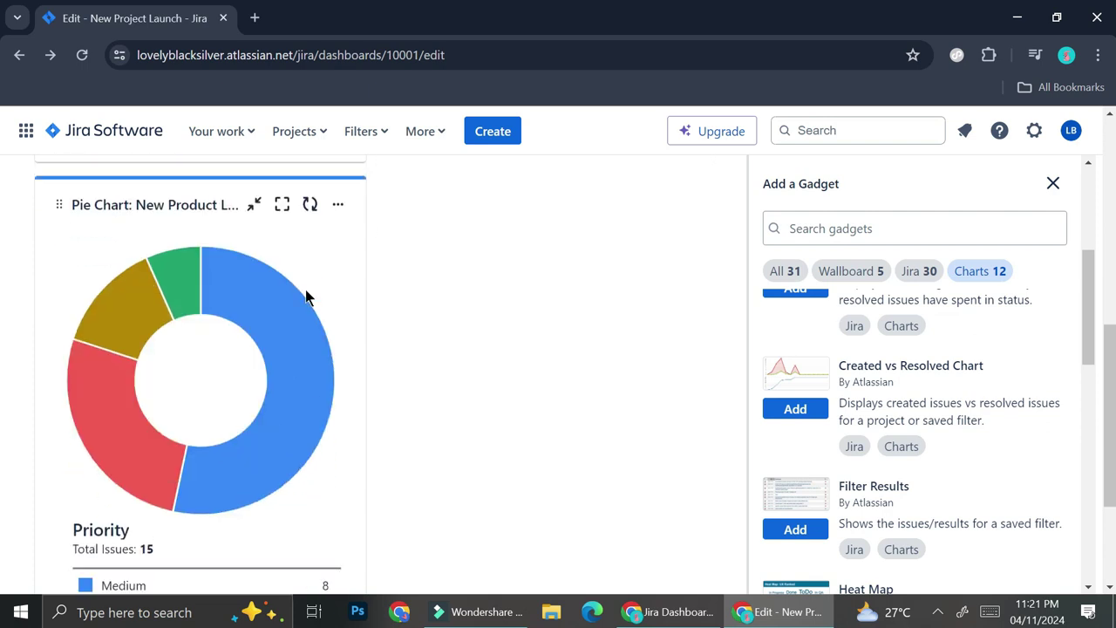
Step: Filter the available gadgets to Wallboard and look over the charts already on the dashboard
{"action": "left_click", "coordinate": [866, 283]}
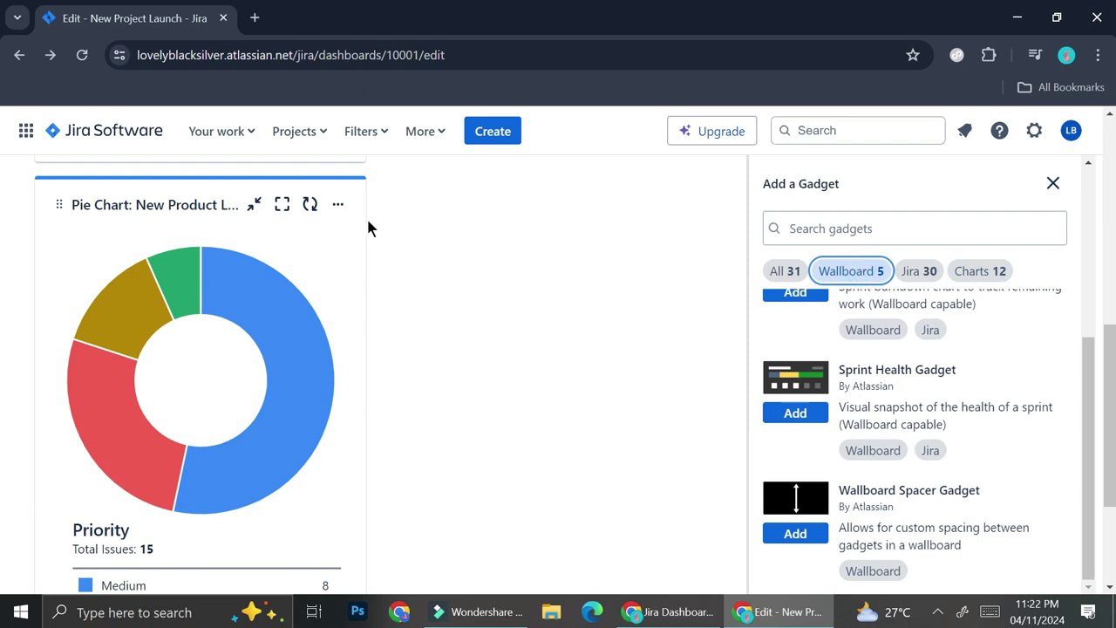
{"action": "scroll", "coordinate": [368, 228], "scroll_direction": "up", "scroll_amount": 2}
{"action": "scroll", "coordinate": [368, 228], "scroll_direction": "up", "scroll_amount": 2}
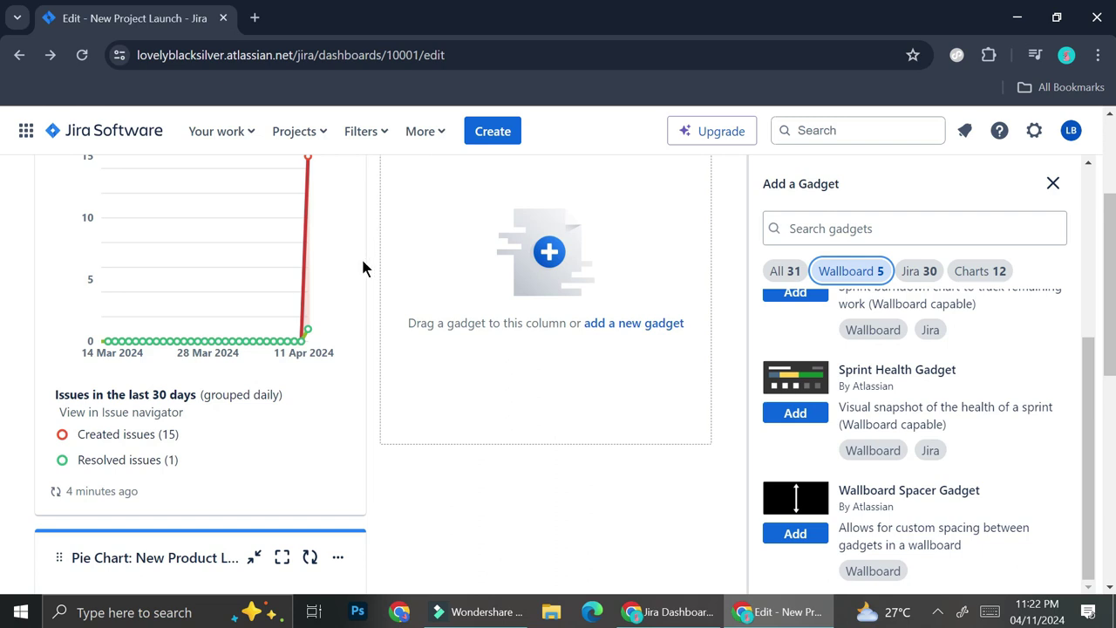
{"action": "scroll", "coordinate": [363, 267], "scroll_direction": "down", "scroll_amount": 3}
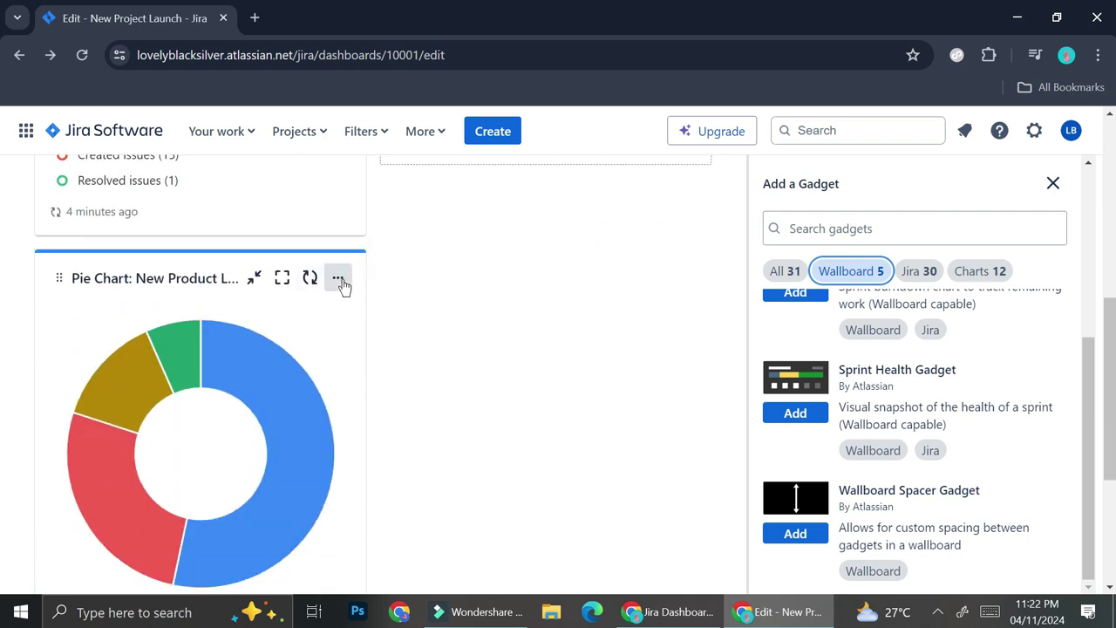
Step: Try the red, yellow, green and teal highlight colors on the pie chart gadget and set it to purple
{"action": "left_click", "coordinate": [339, 280]}
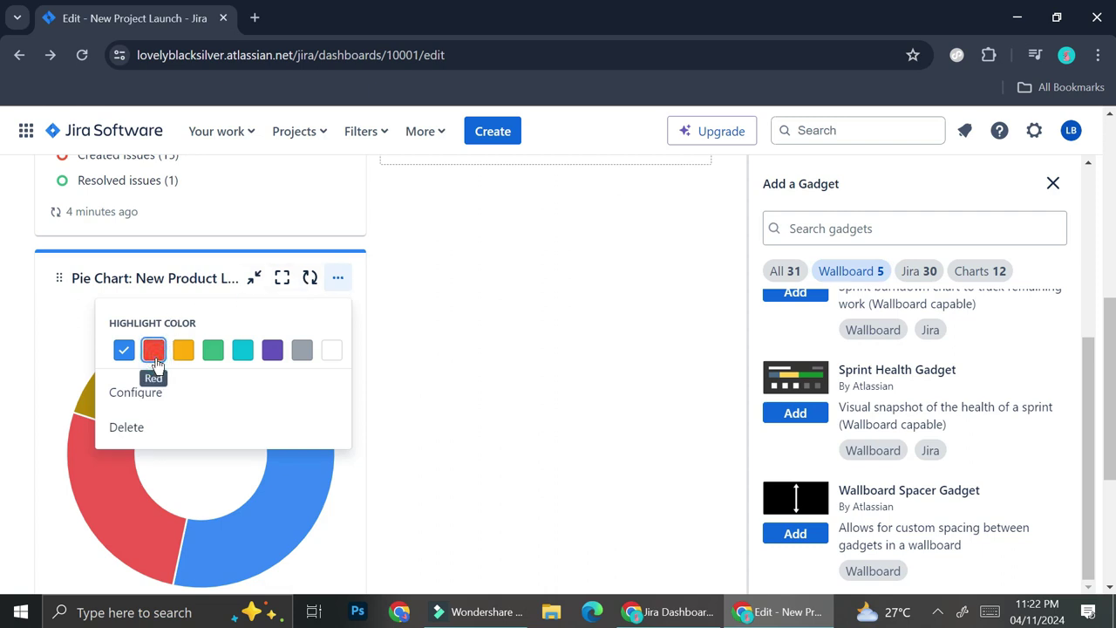
{"action": "left_click", "coordinate": [153, 349]}
{"action": "left_click", "coordinate": [184, 352]}
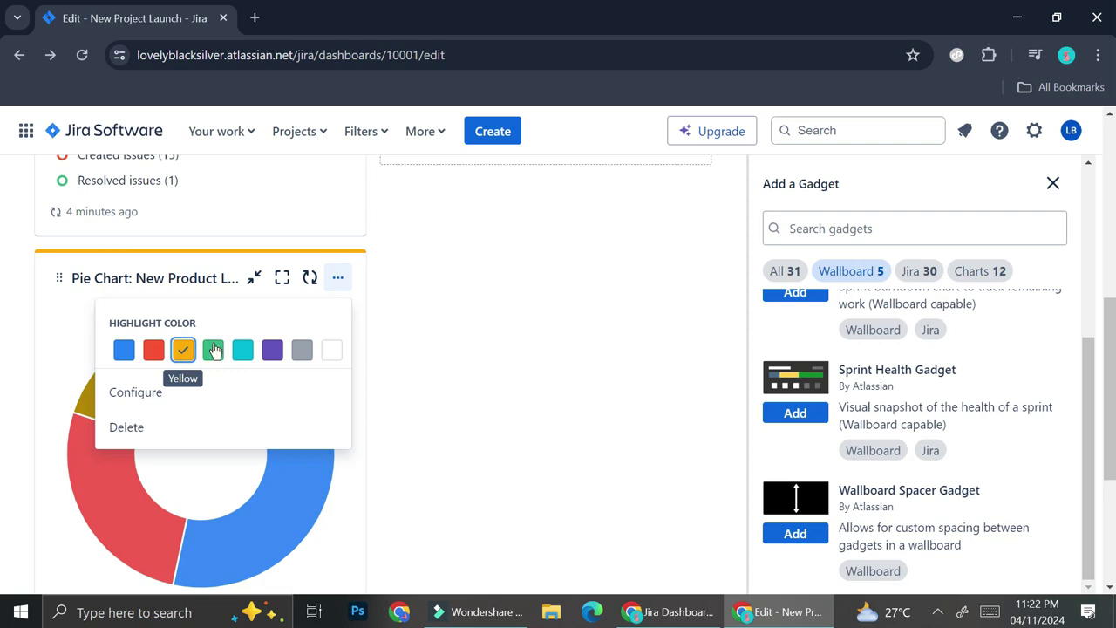
{"action": "left_click", "coordinate": [218, 348]}
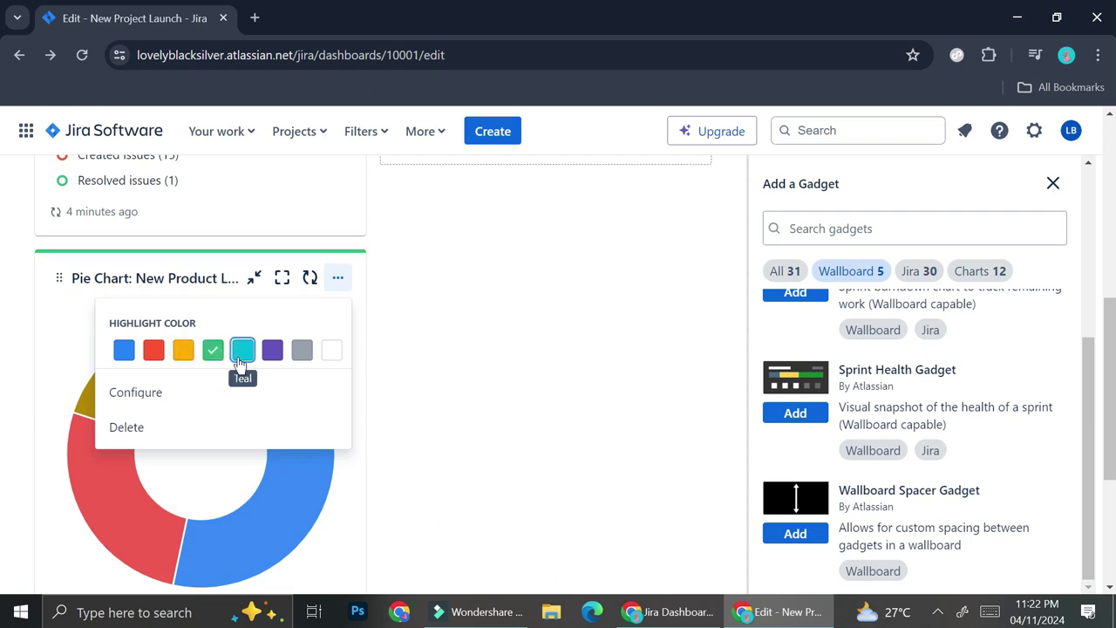
{"action": "left_click", "coordinate": [243, 351]}
{"action": "left_click", "coordinate": [274, 350]}
{"action": "left_click", "coordinate": [439, 260]}
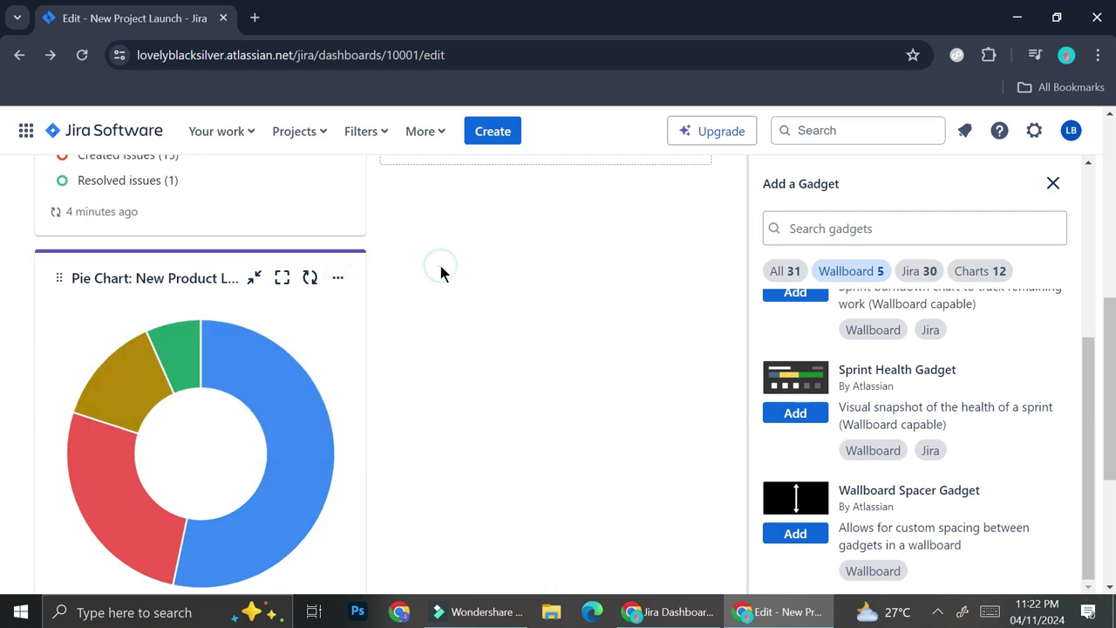
Step: Review the Created vs Resolved chart and the priority pie chart, including how the dashboard's column layout arranges them
{"action": "scroll", "coordinate": [438, 261], "scroll_direction": "up", "scroll_amount": 5}
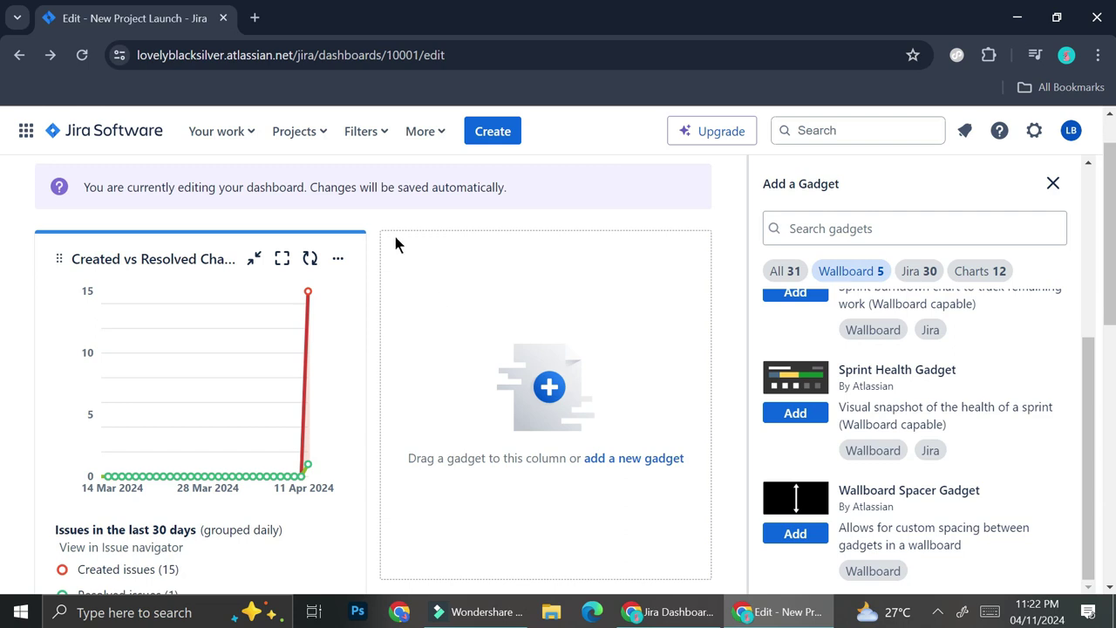
{"action": "scroll", "coordinate": [306, 302], "scroll_direction": "down", "scroll_amount": 2}
{"action": "scroll", "coordinate": [306, 305], "scroll_direction": "down", "scroll_amount": 2}
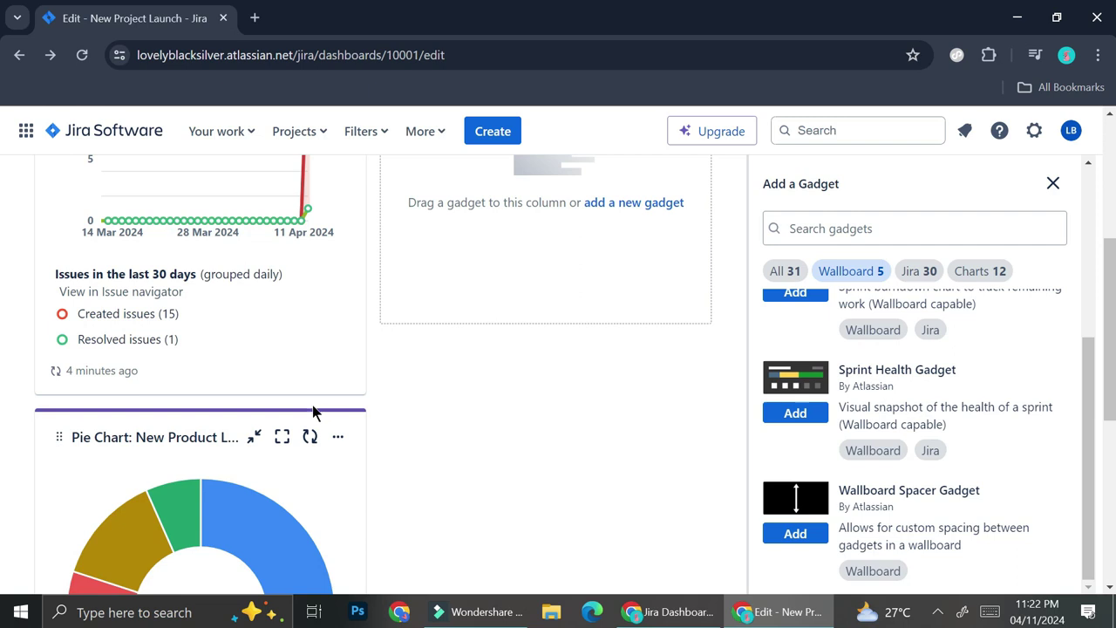
{"action": "scroll", "coordinate": [302, 411], "scroll_direction": "down", "scroll_amount": 1}
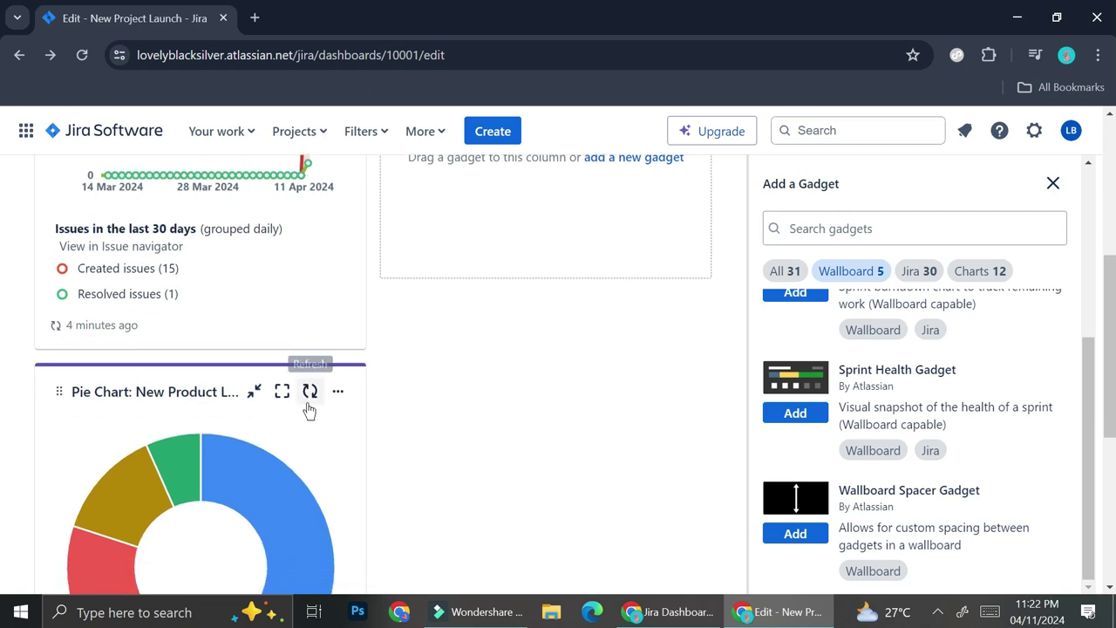
{"action": "scroll", "coordinate": [306, 402], "scroll_direction": "down", "scroll_amount": 1}
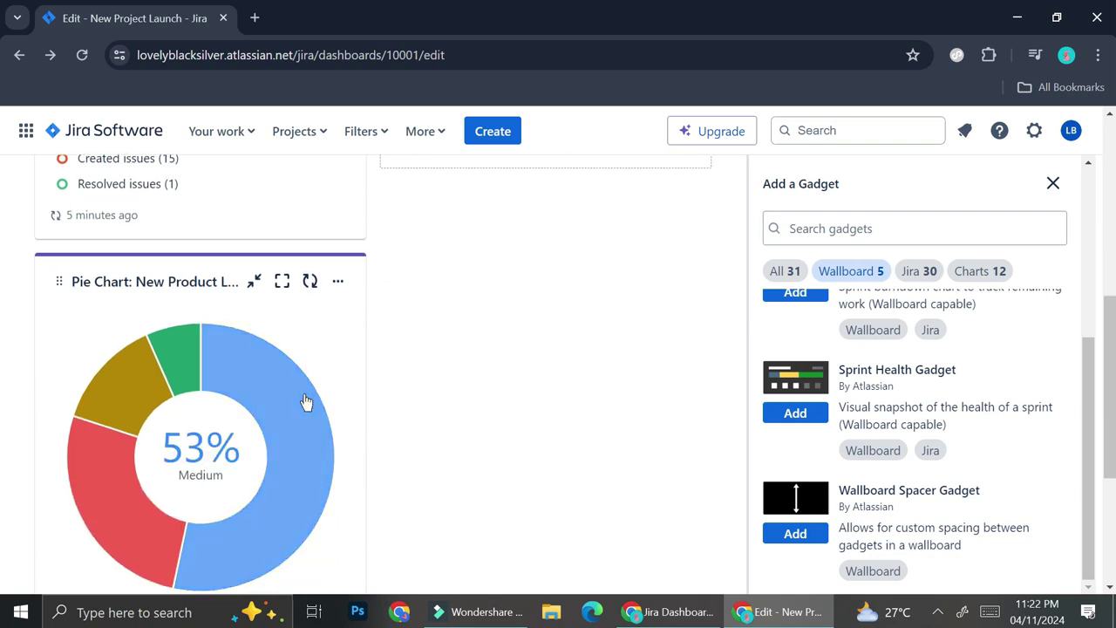
{"action": "scroll", "coordinate": [303, 375], "scroll_direction": "down", "scroll_amount": 2}
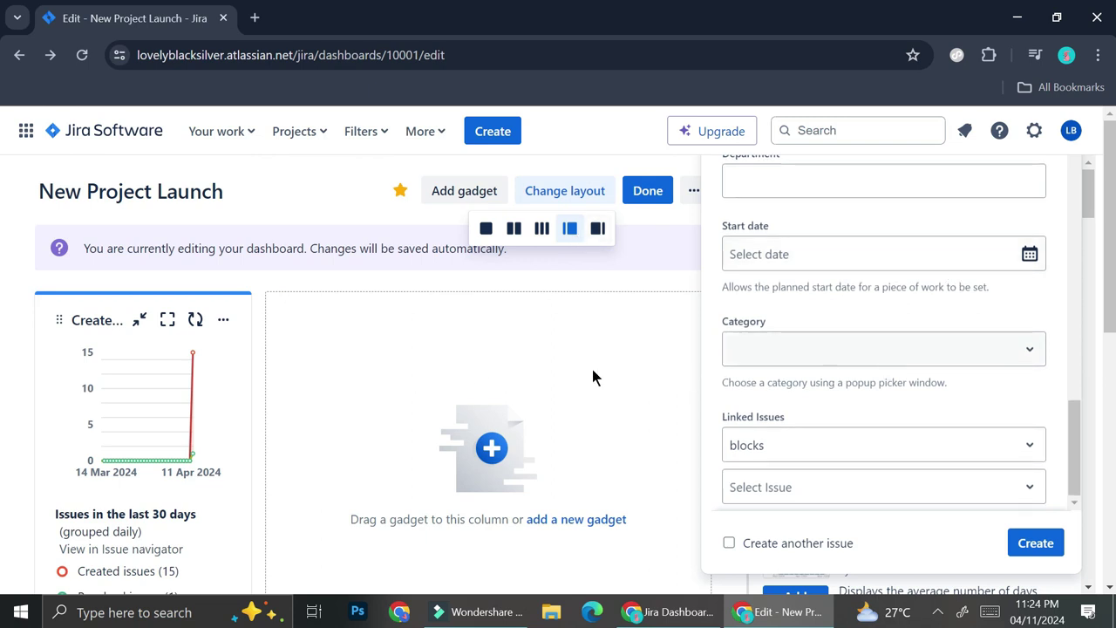
{"action": "scroll", "coordinate": [476, 375], "scroll_direction": "down", "scroll_amount": 2}
{"action": "scroll", "coordinate": [476, 376], "scroll_direction": "down", "scroll_amount": 2}
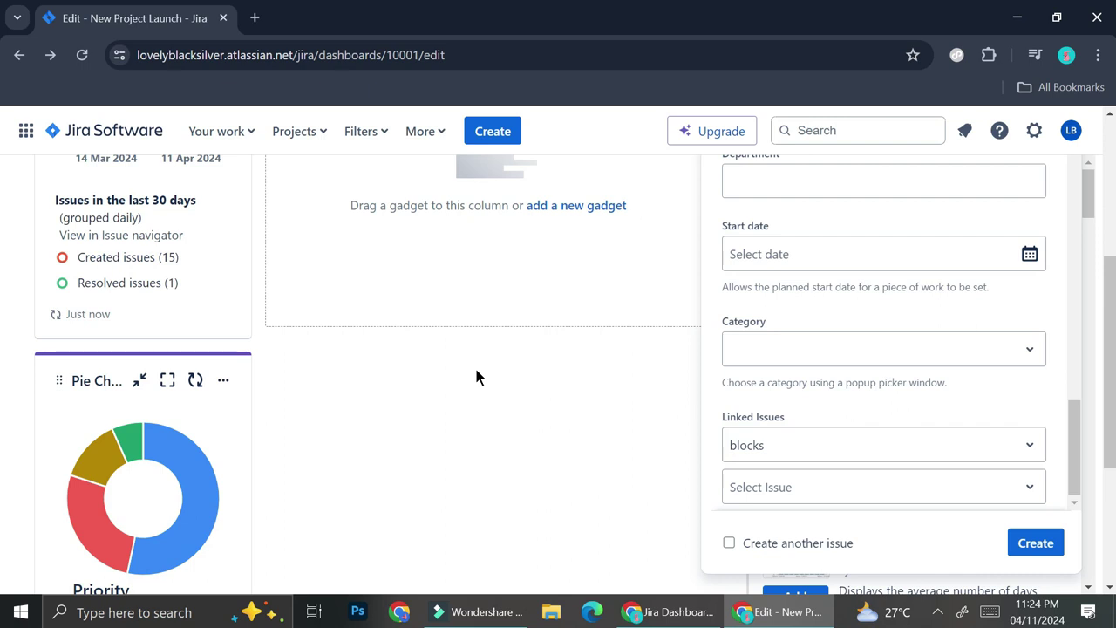